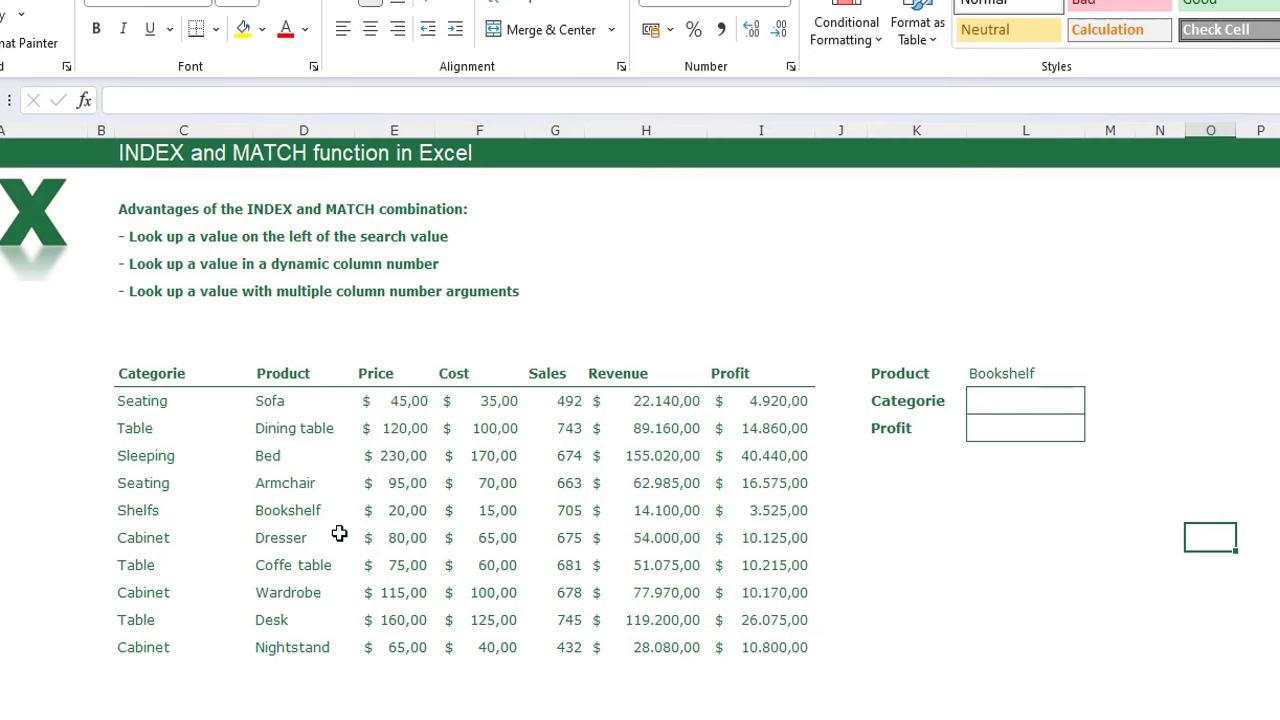
# Enter =INDEX(C10:C19;5) in the Categorie result cell to return Shelfs
pyautogui.click(1007, 400)
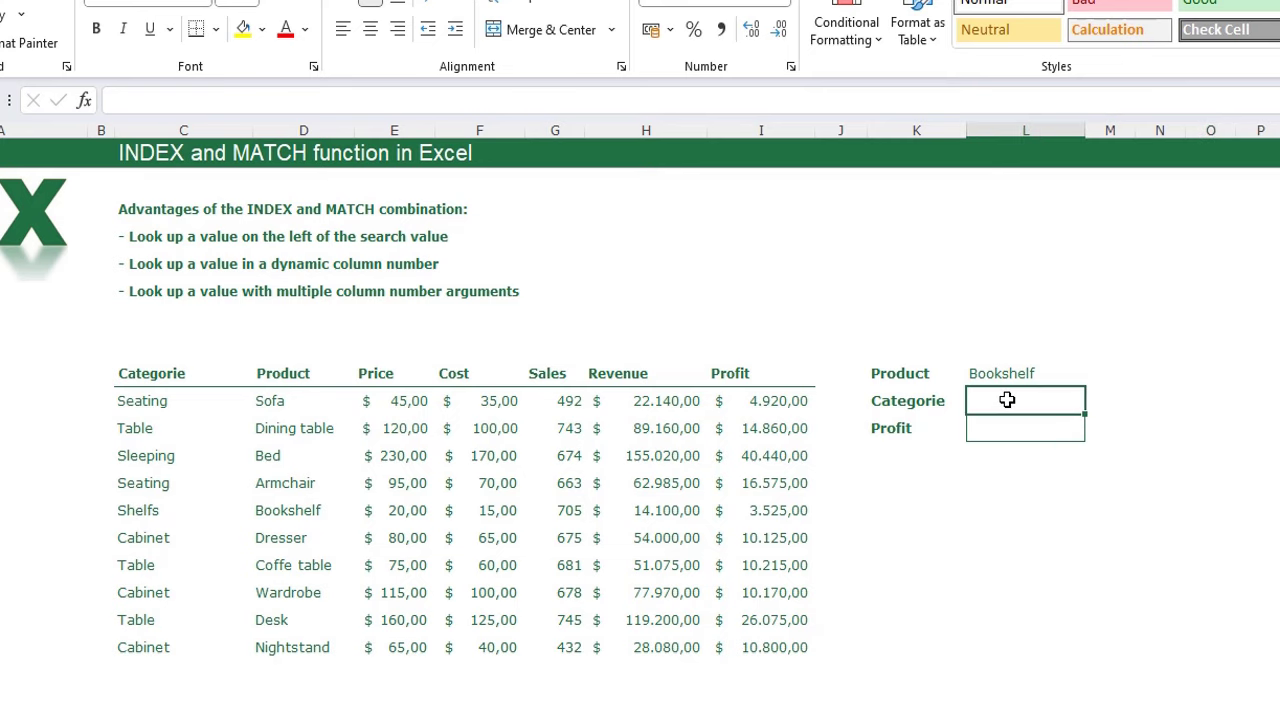
pyautogui.write('=INDEX')
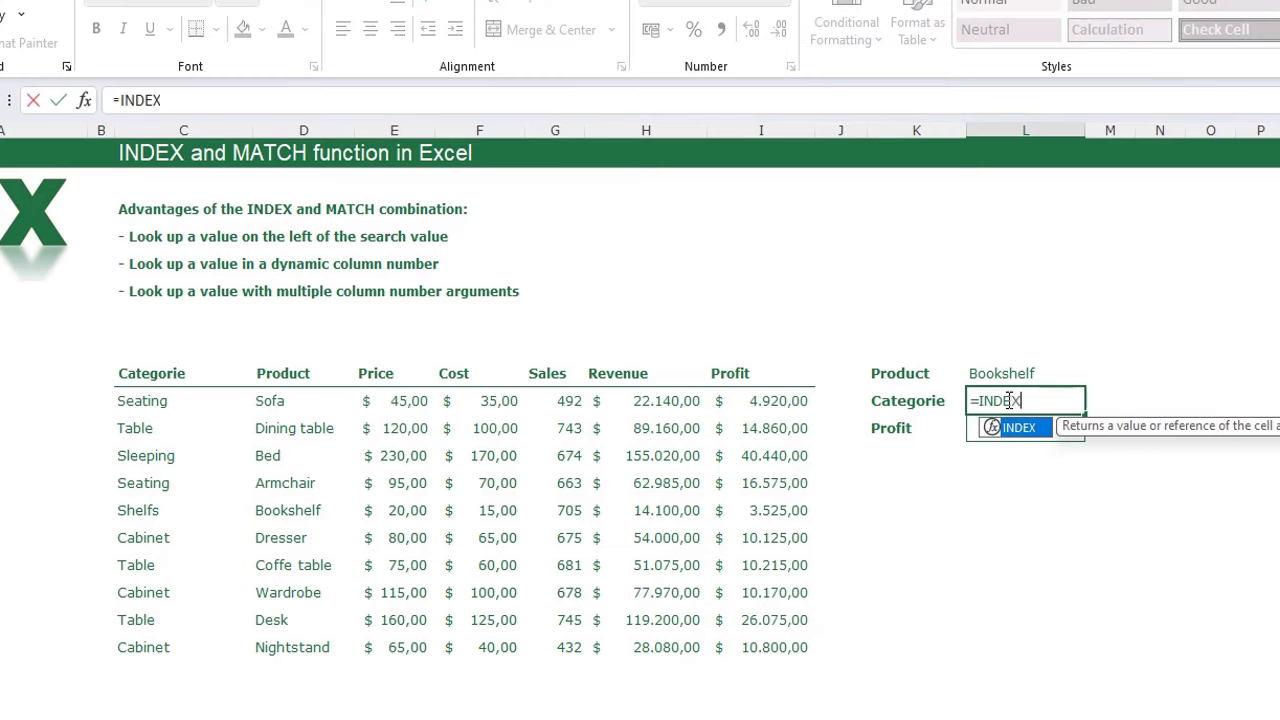
pyautogui.write('(')
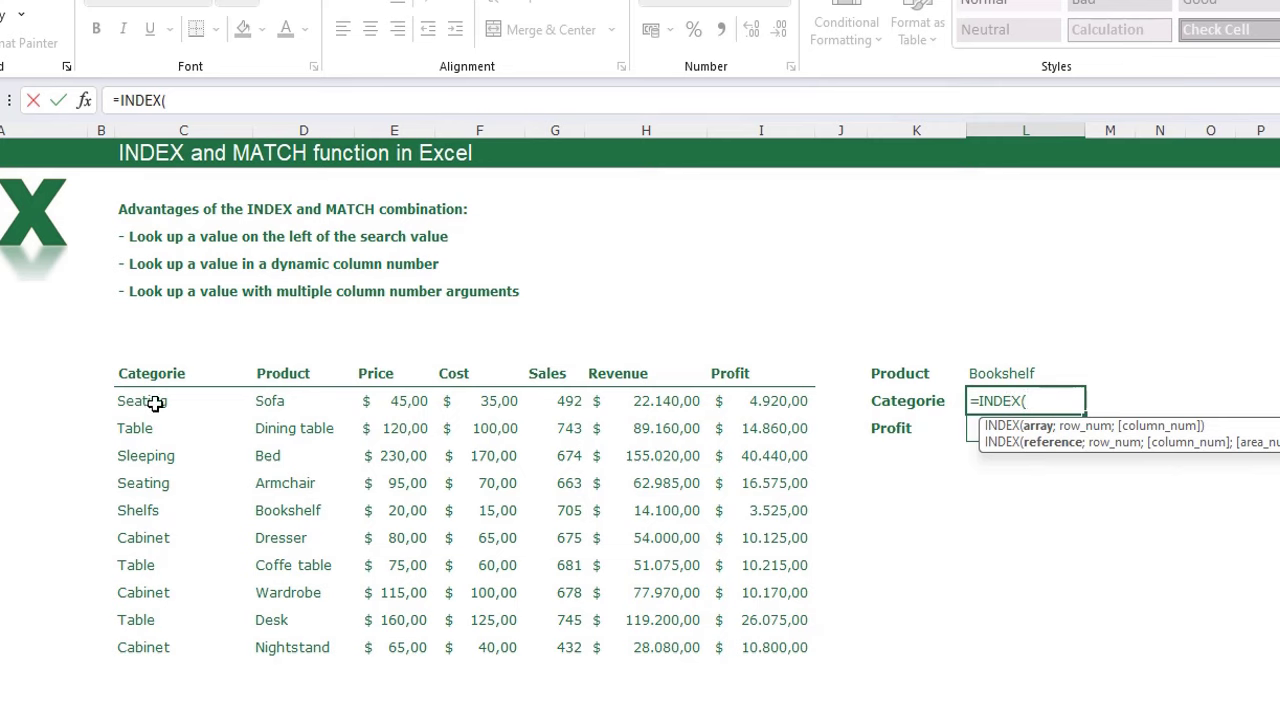
pyautogui.moveTo(151, 403); pyautogui.dragTo(170, 655)
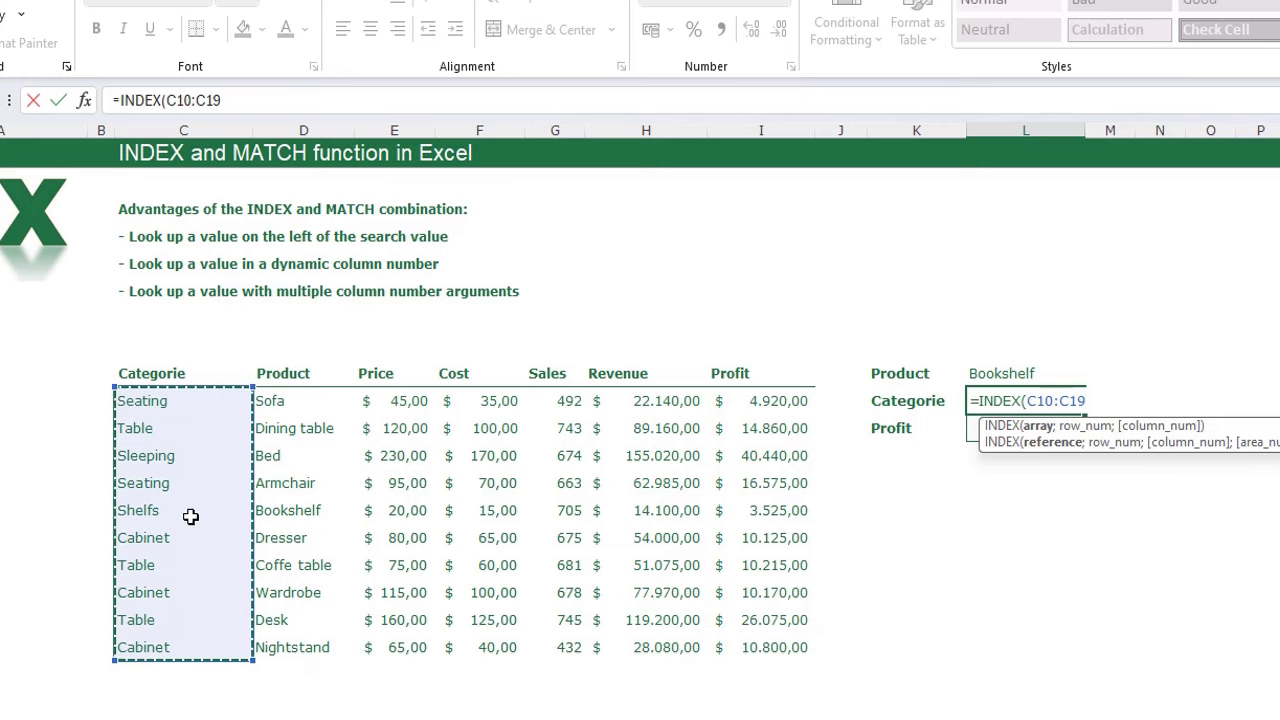
pyautogui.write(';')
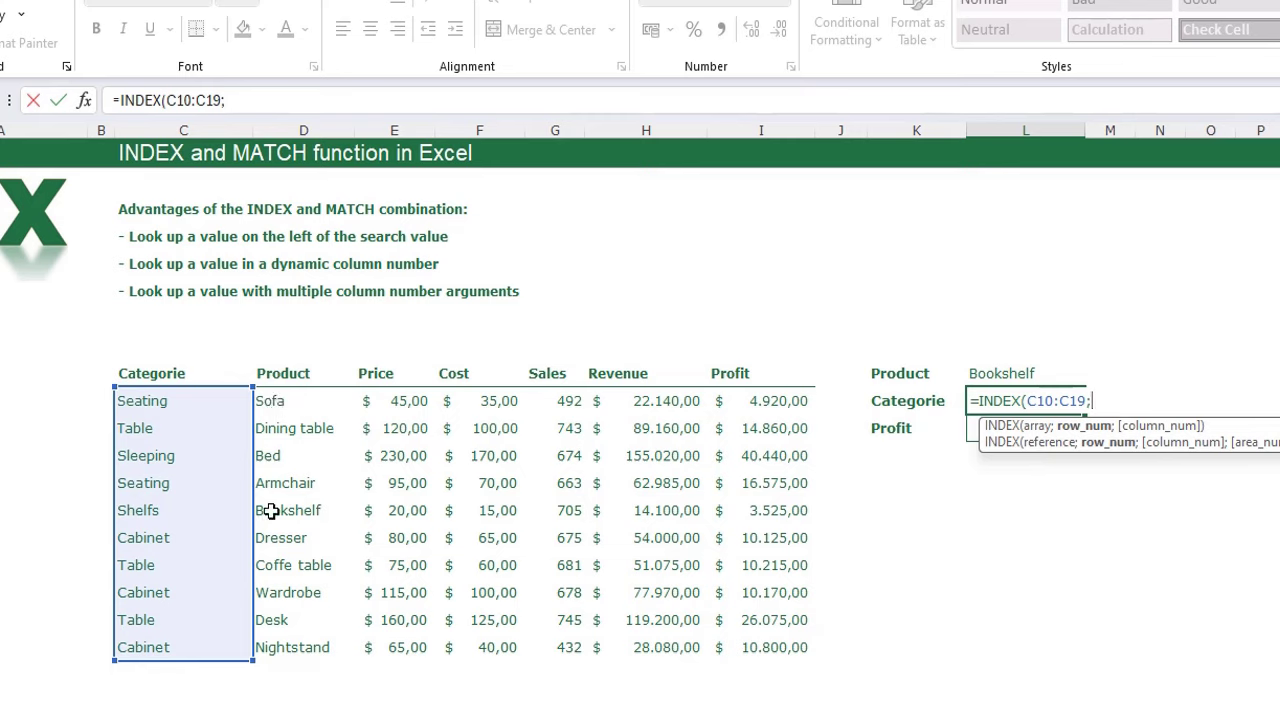
pyautogui.write('5)')
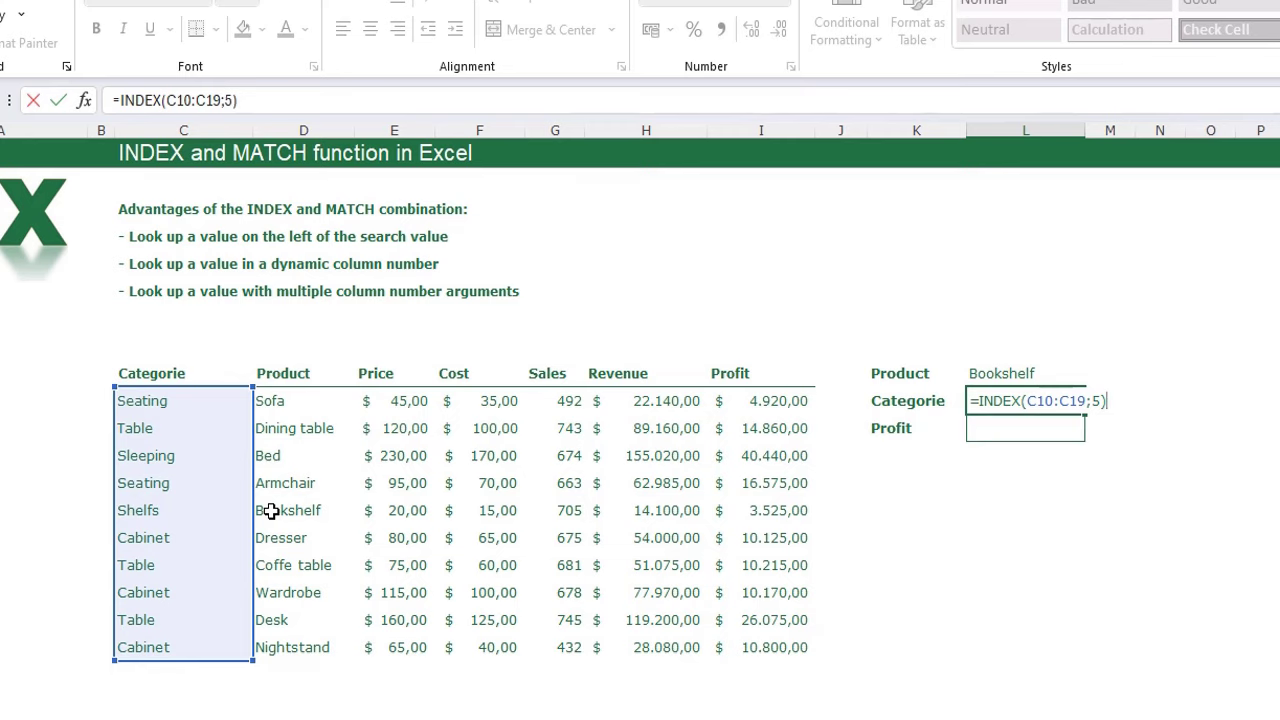
pyautogui.press('Return')
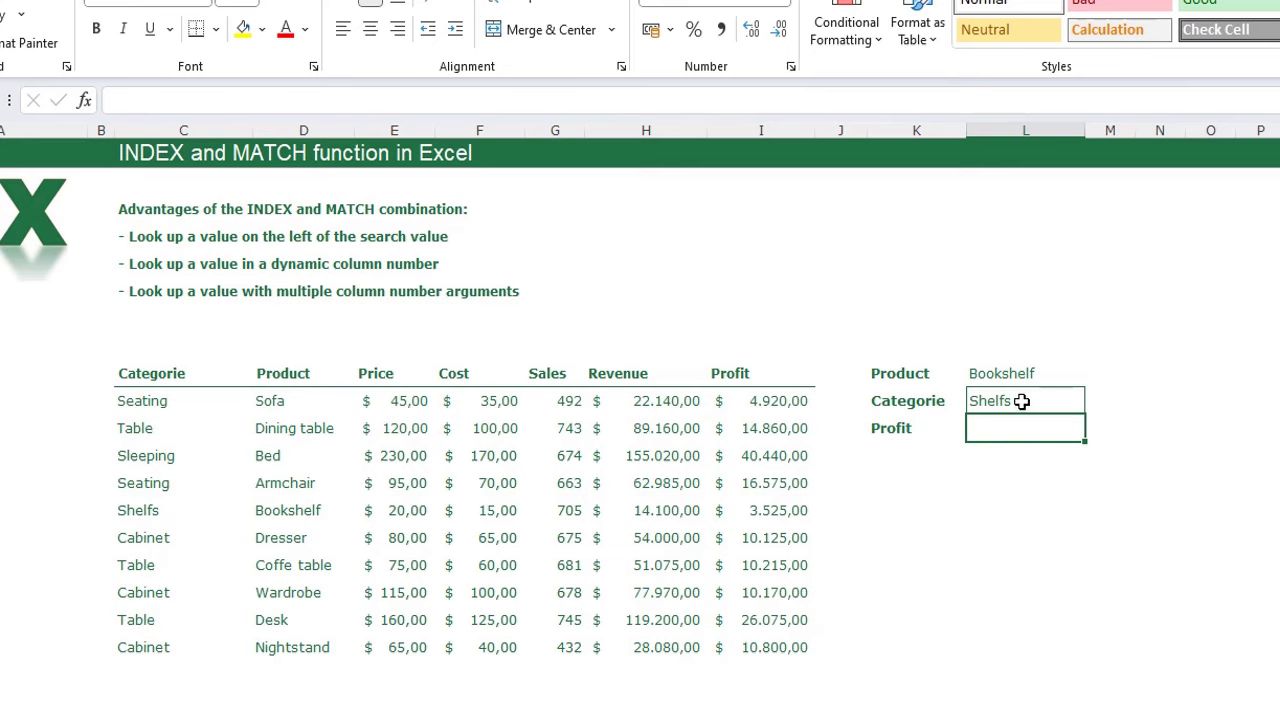
pyautogui.click(1022, 401)
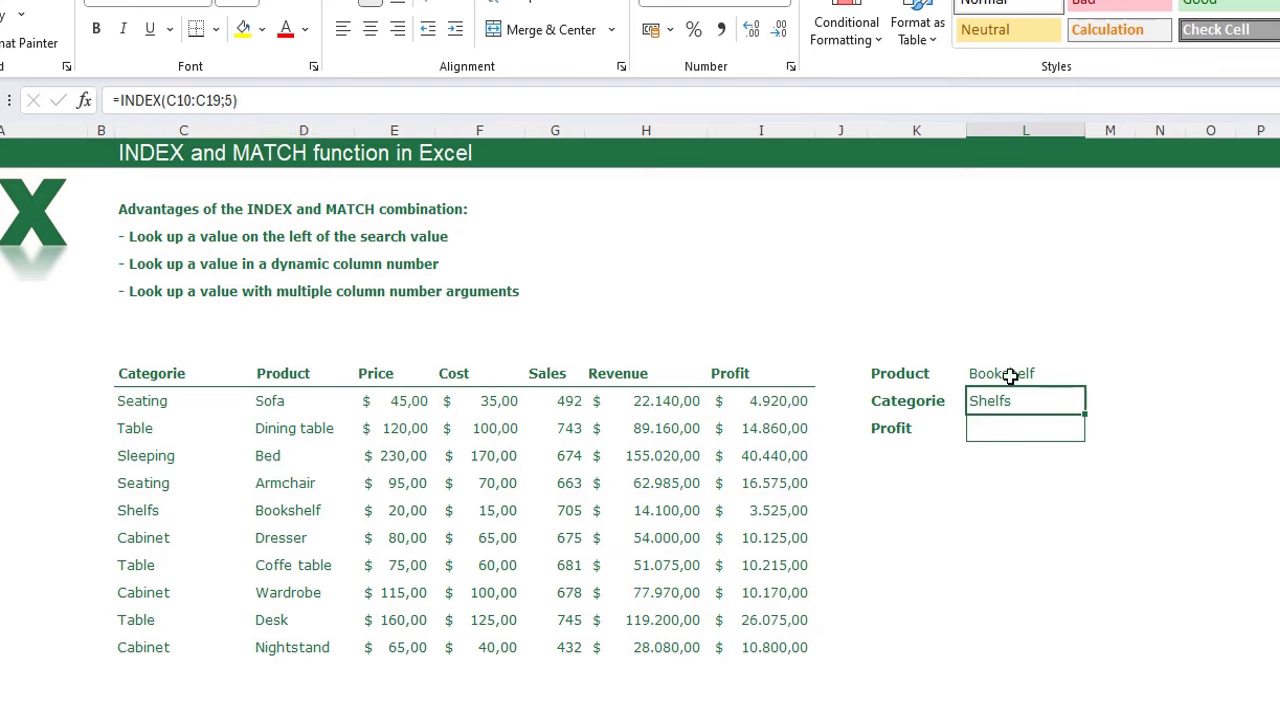
pyautogui.click(1011, 499)
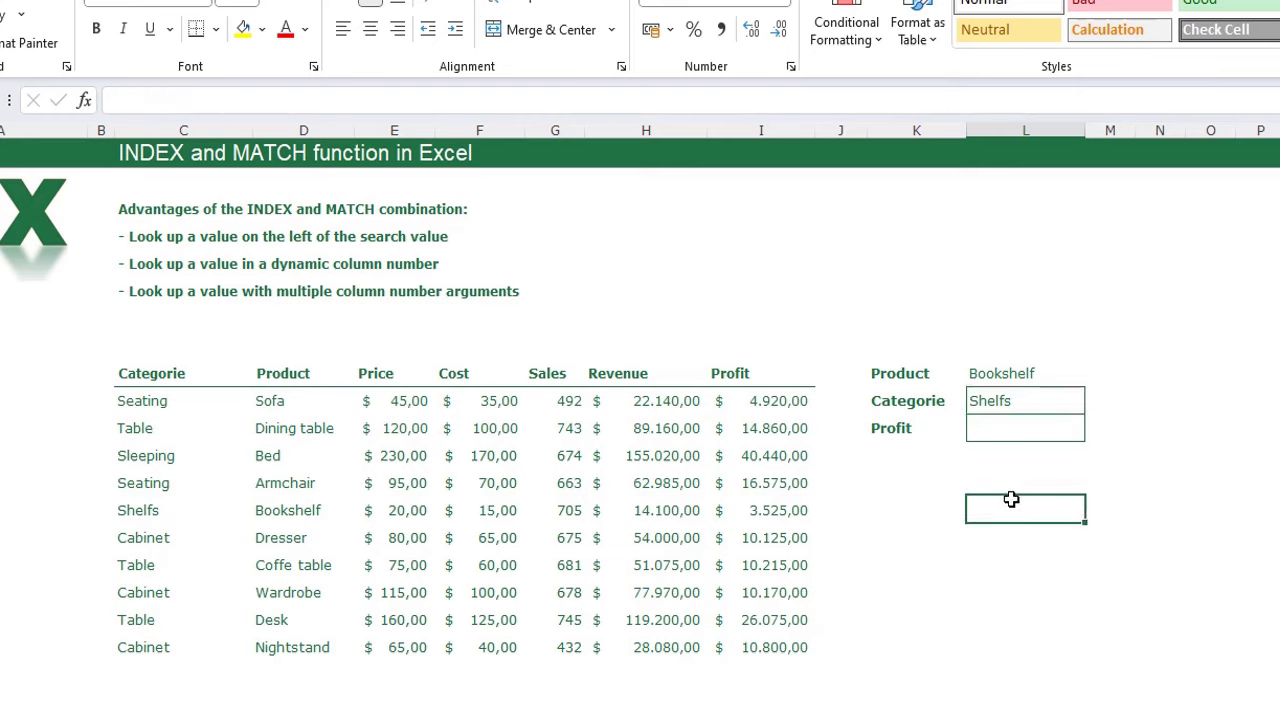
pyautogui.write('=')
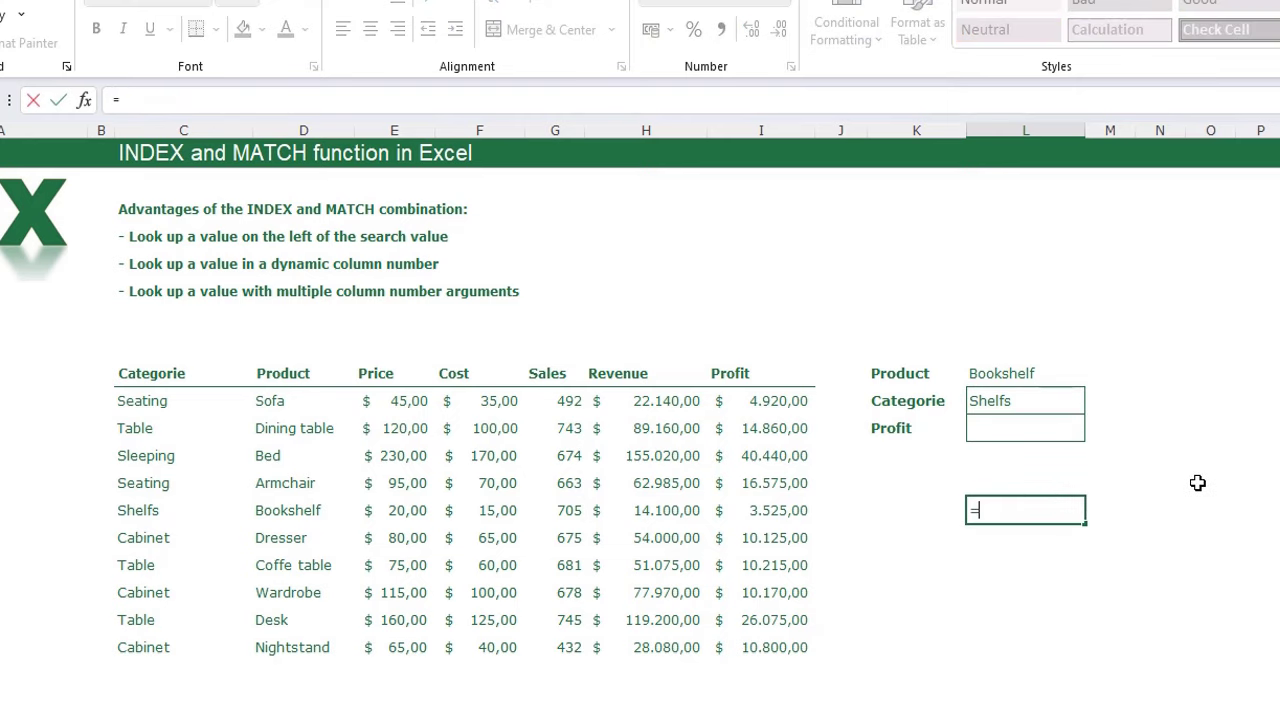
pyautogui.write('MATCH(')
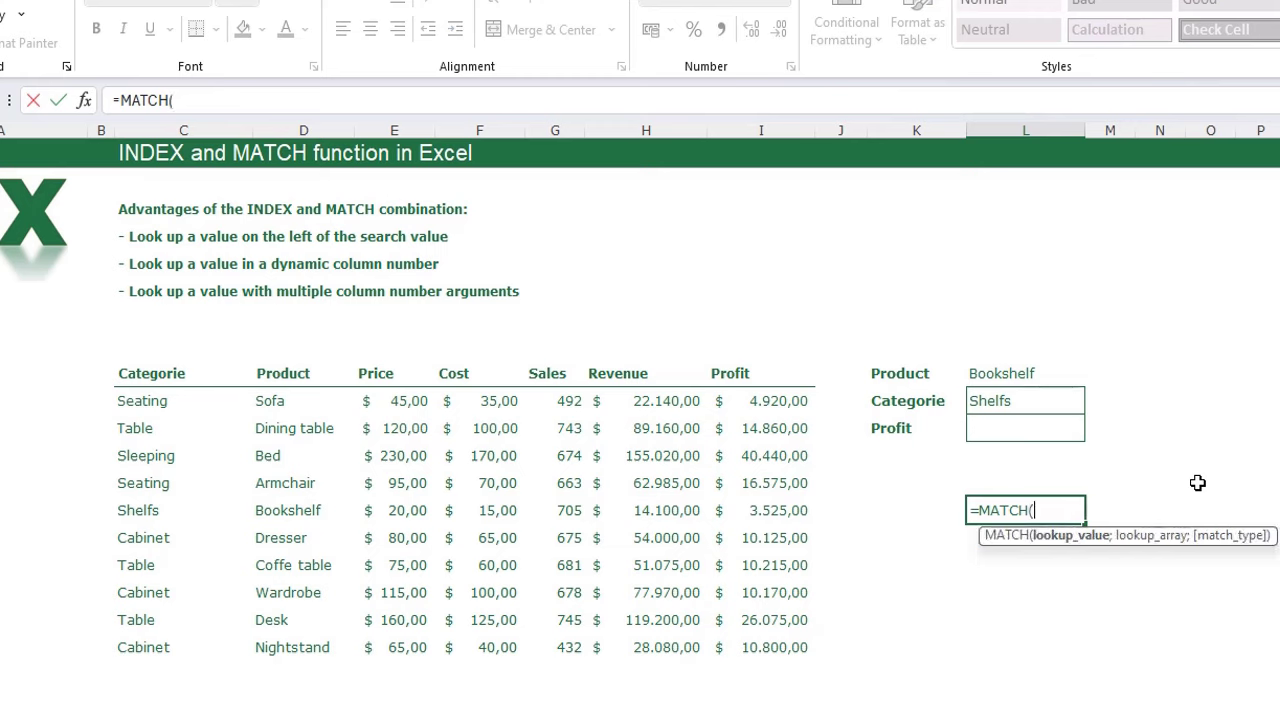
pyautogui.click(1000, 370)
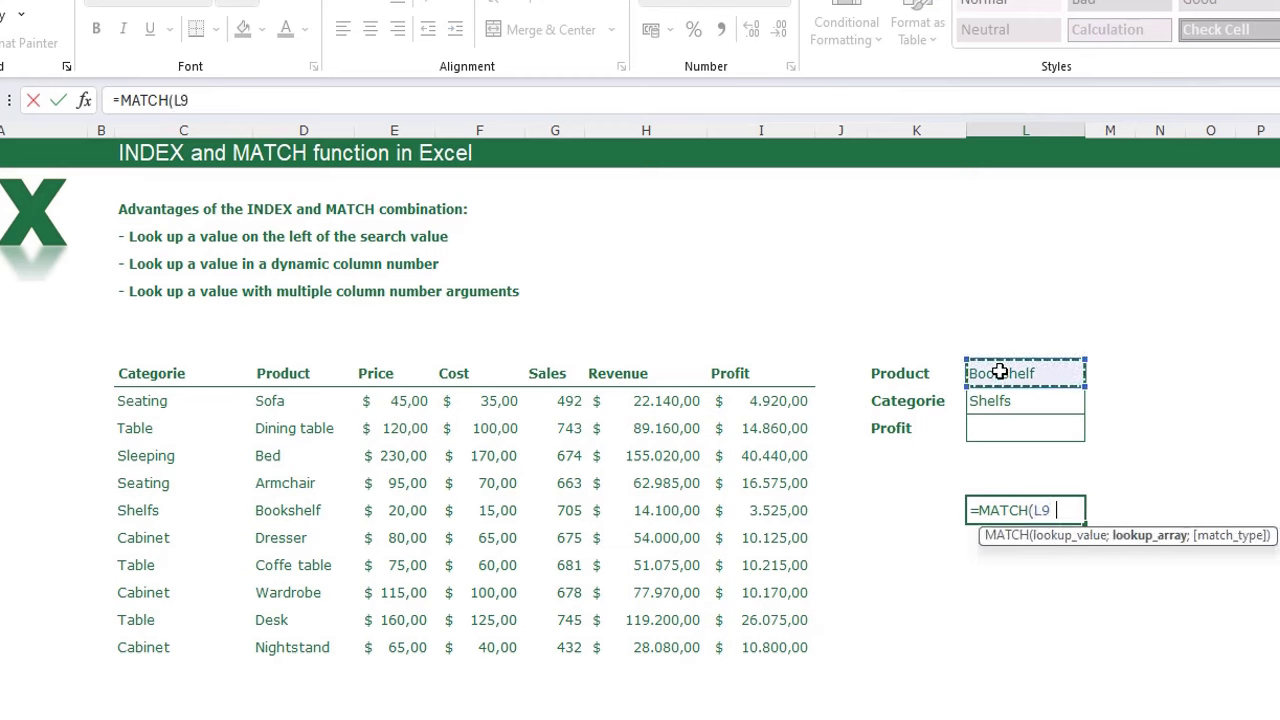
pyautogui.write(';')
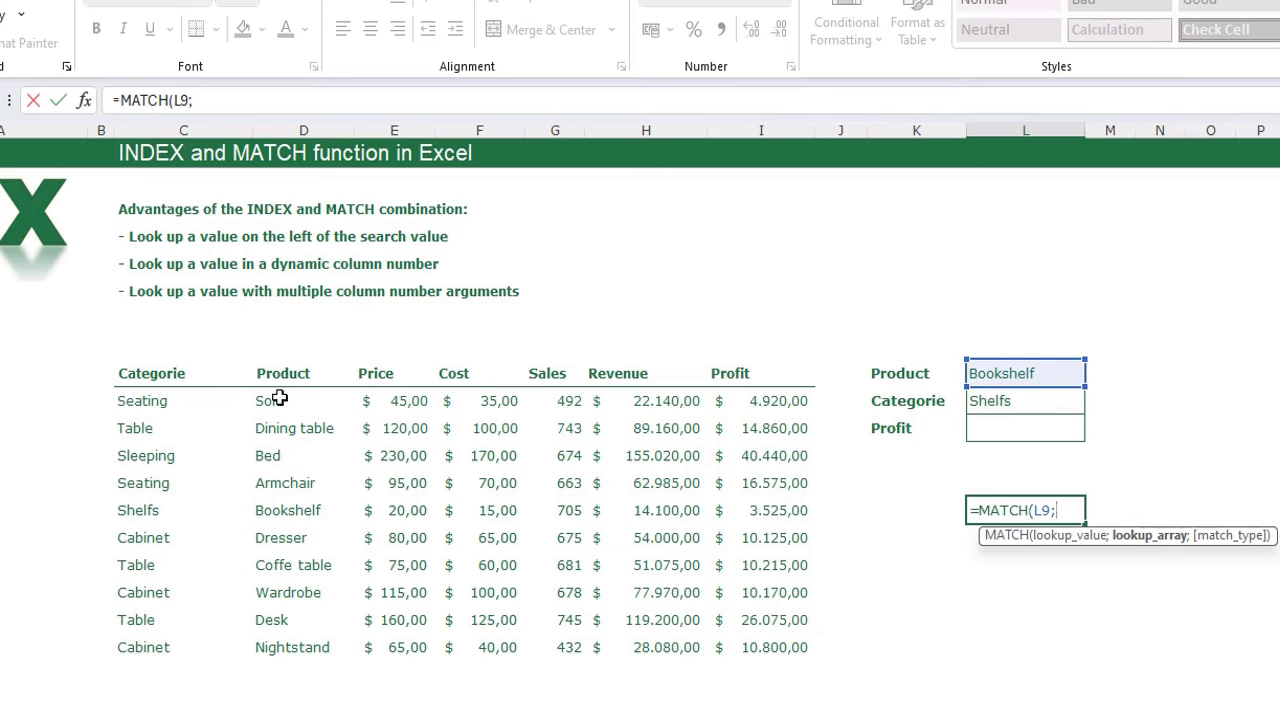
pyautogui.moveTo(275, 400); pyautogui.dragTo(284, 650)
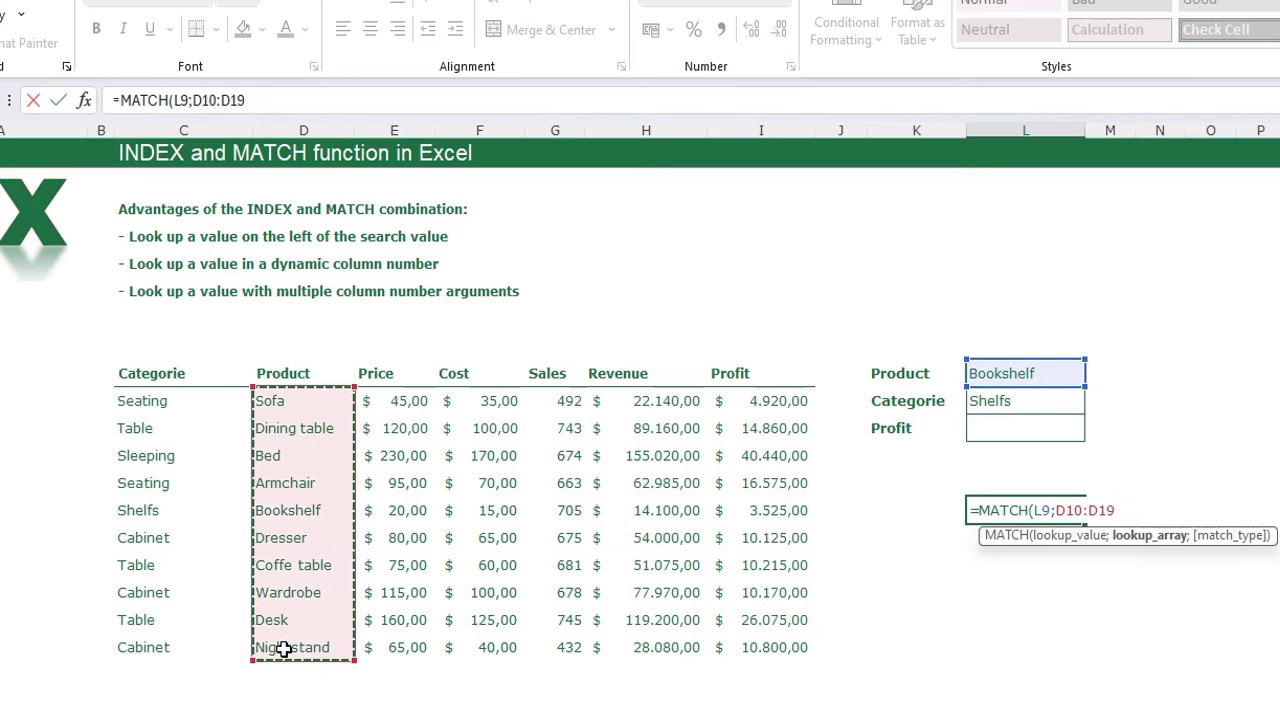
pyautogui.write(';')
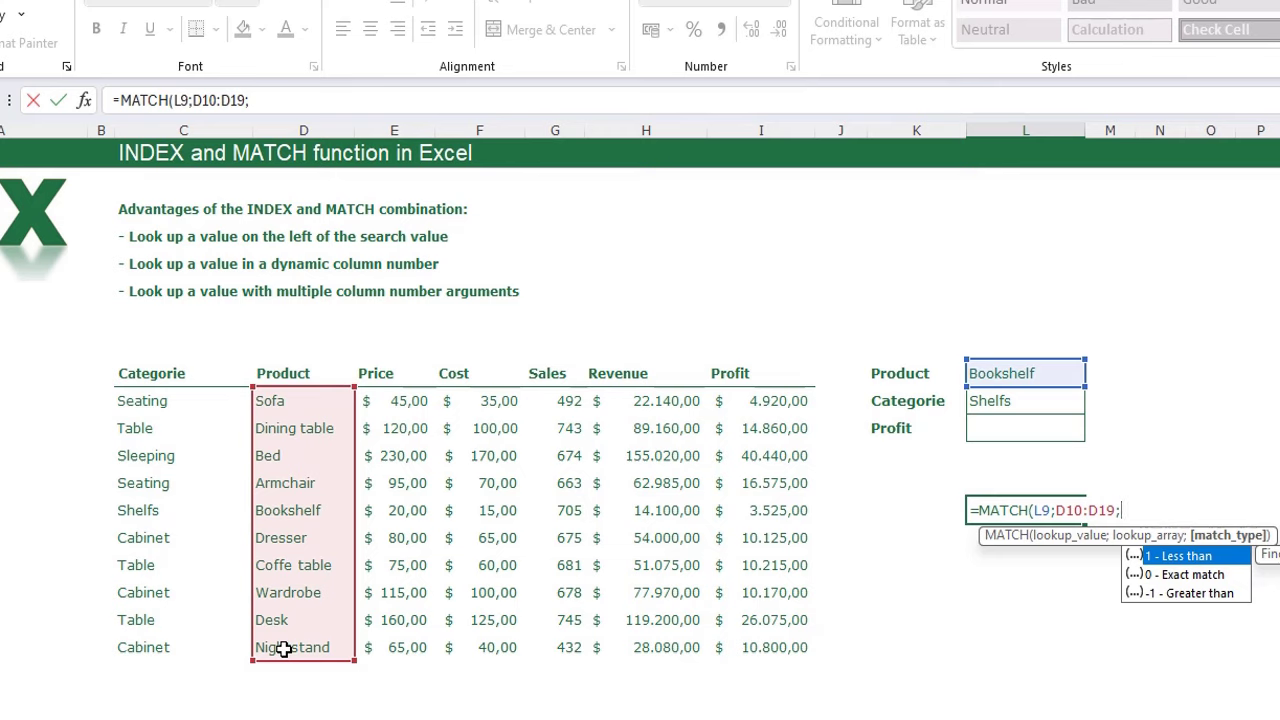
pyautogui.write('0)')
pyautogui.press('Return')
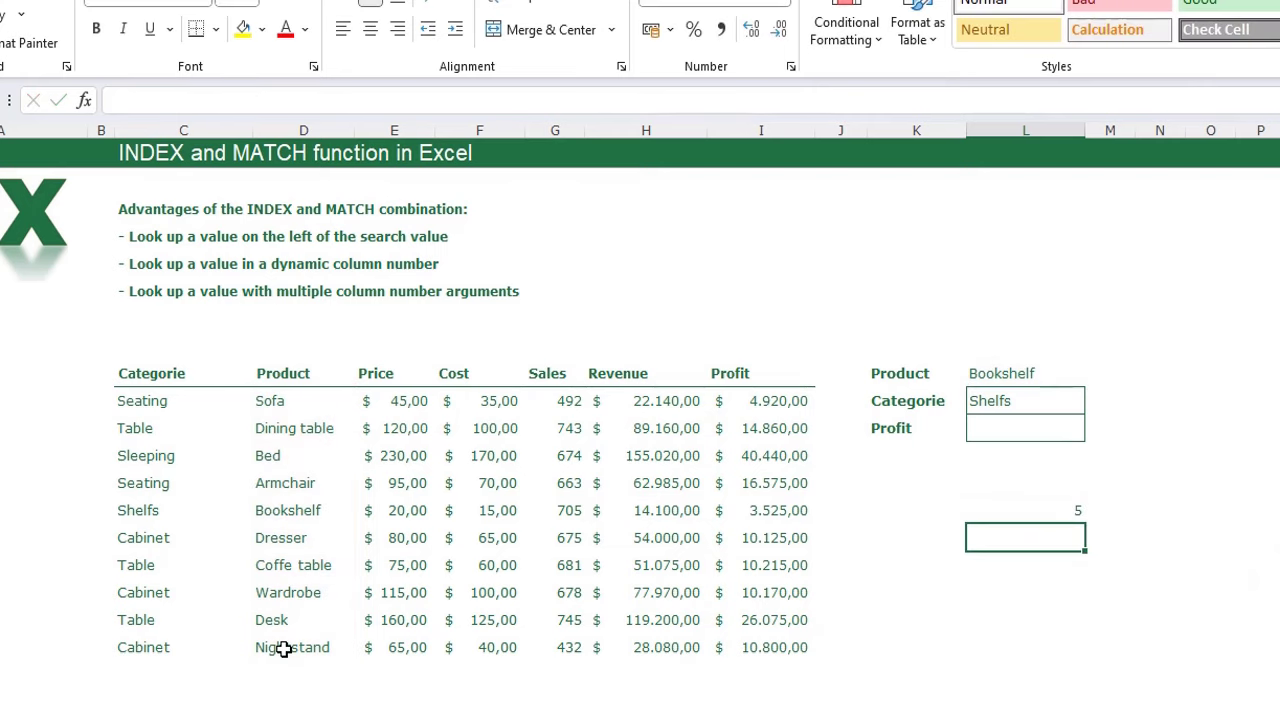
pyautogui.click(1039, 510)
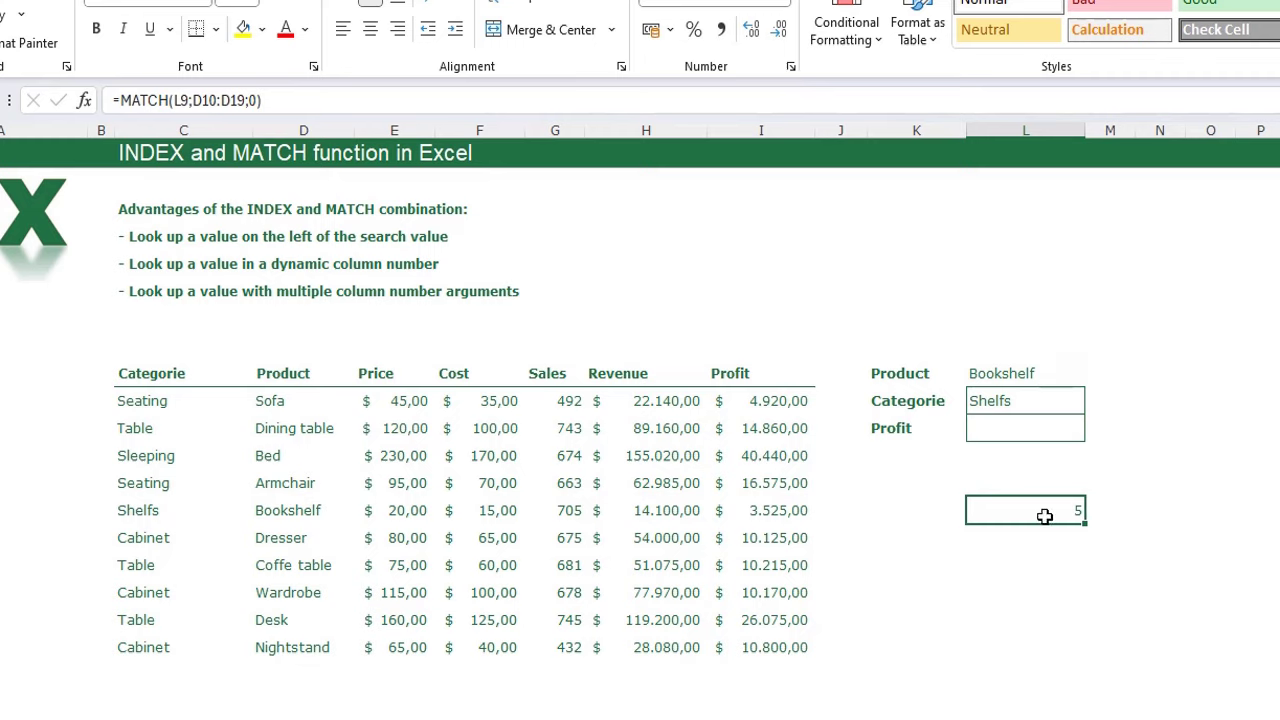
pyautogui.press('Delete')
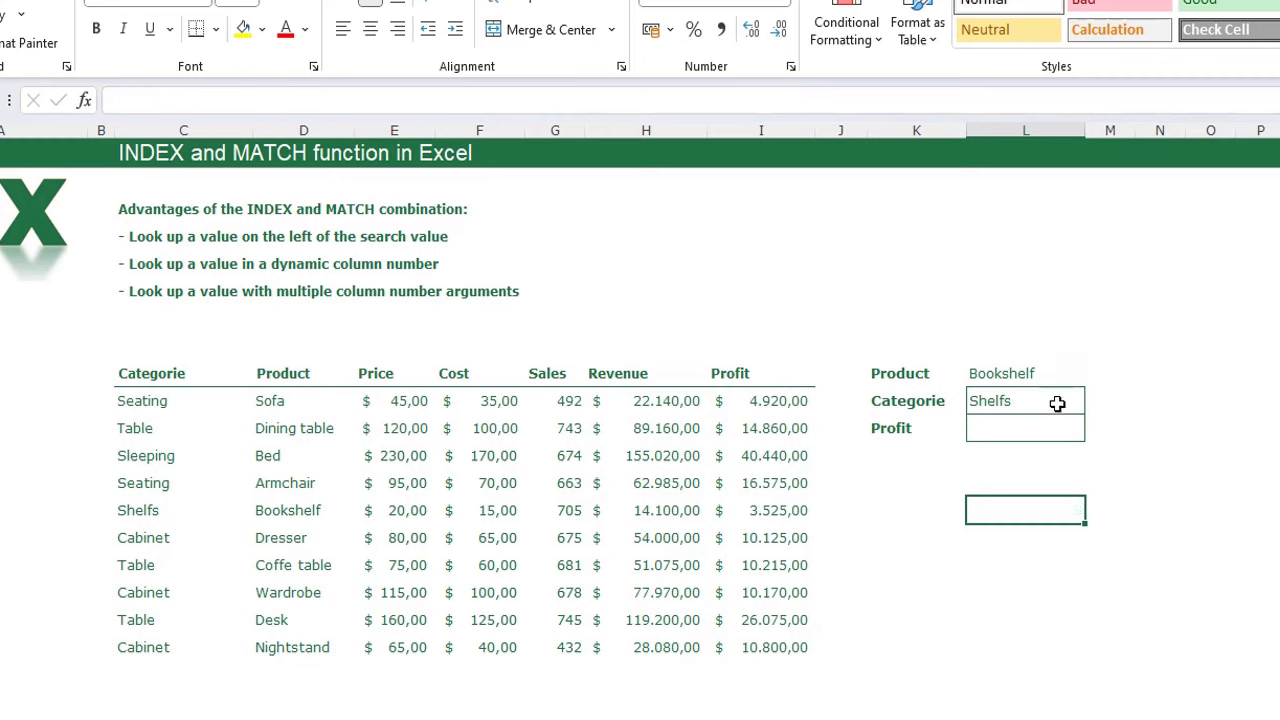
# Replace the fixed 5 with MATCH(L9;D10:D19;0) so Categorie looks up Bookshelf's row
pyautogui.click(1041, 399)
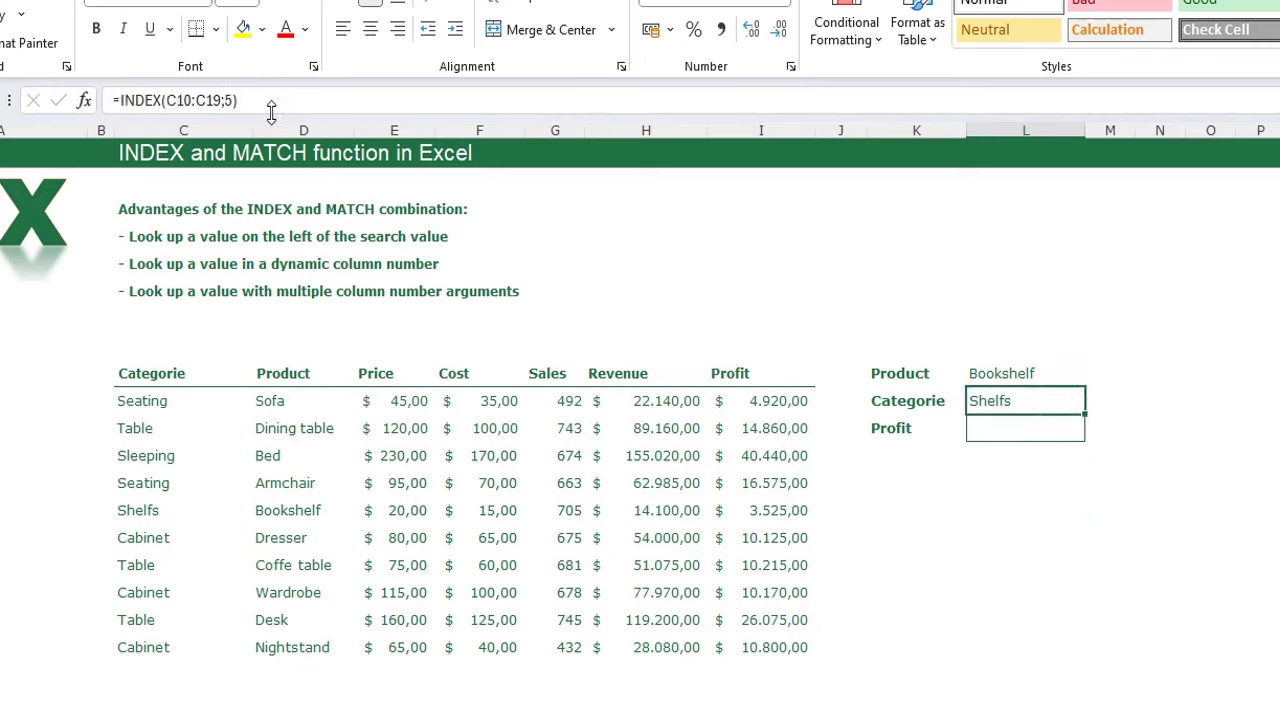
pyautogui.click(225, 100)
pyautogui.press('Delete')
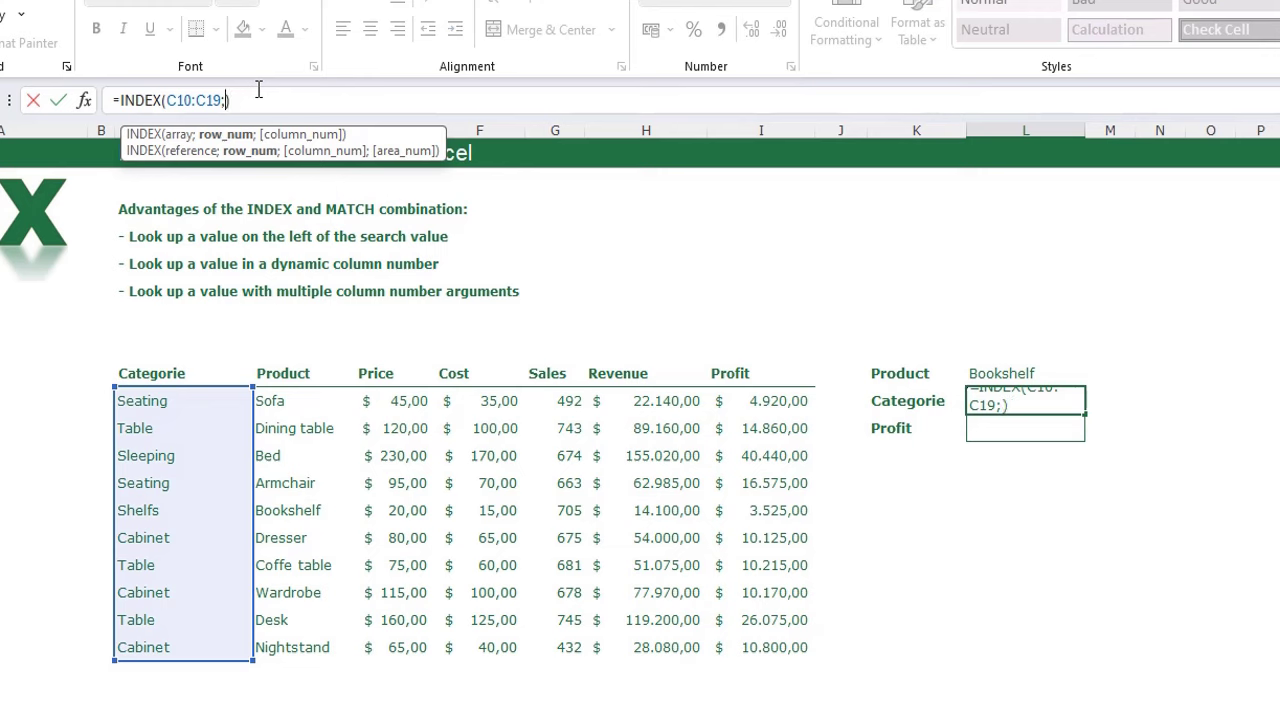
pyautogui.write('MATCH(')
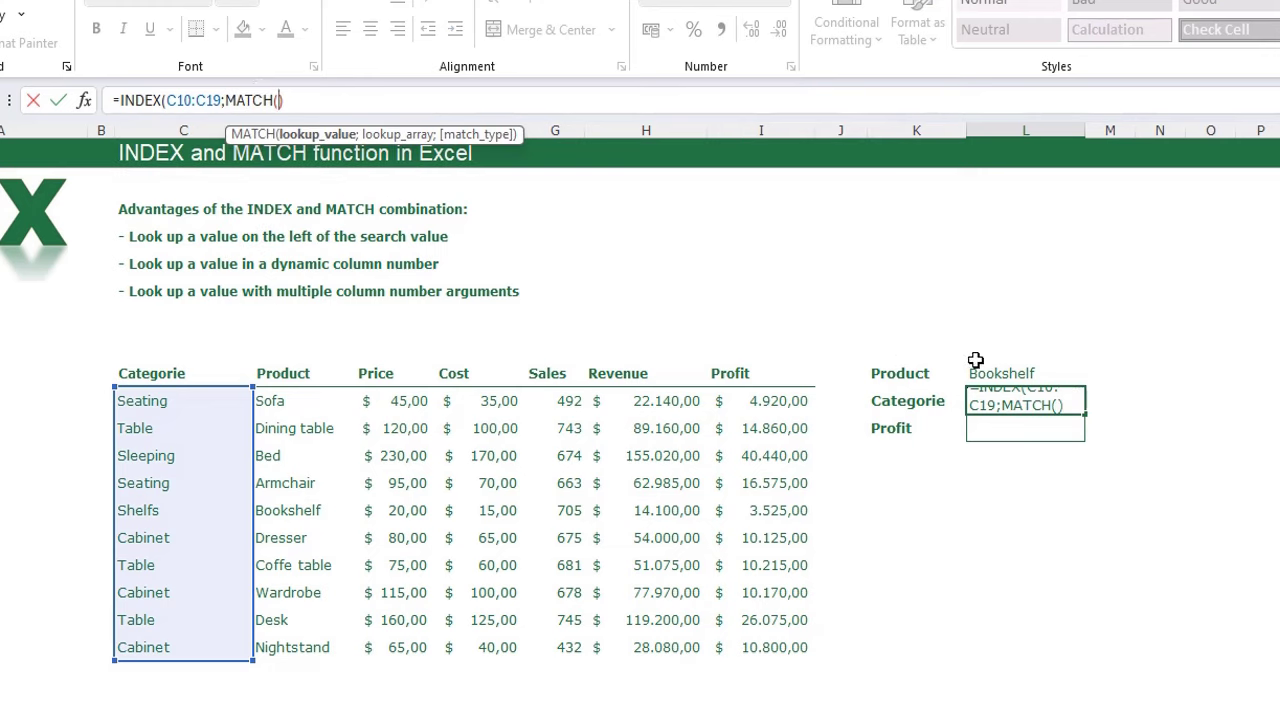
pyautogui.click(1025, 373)
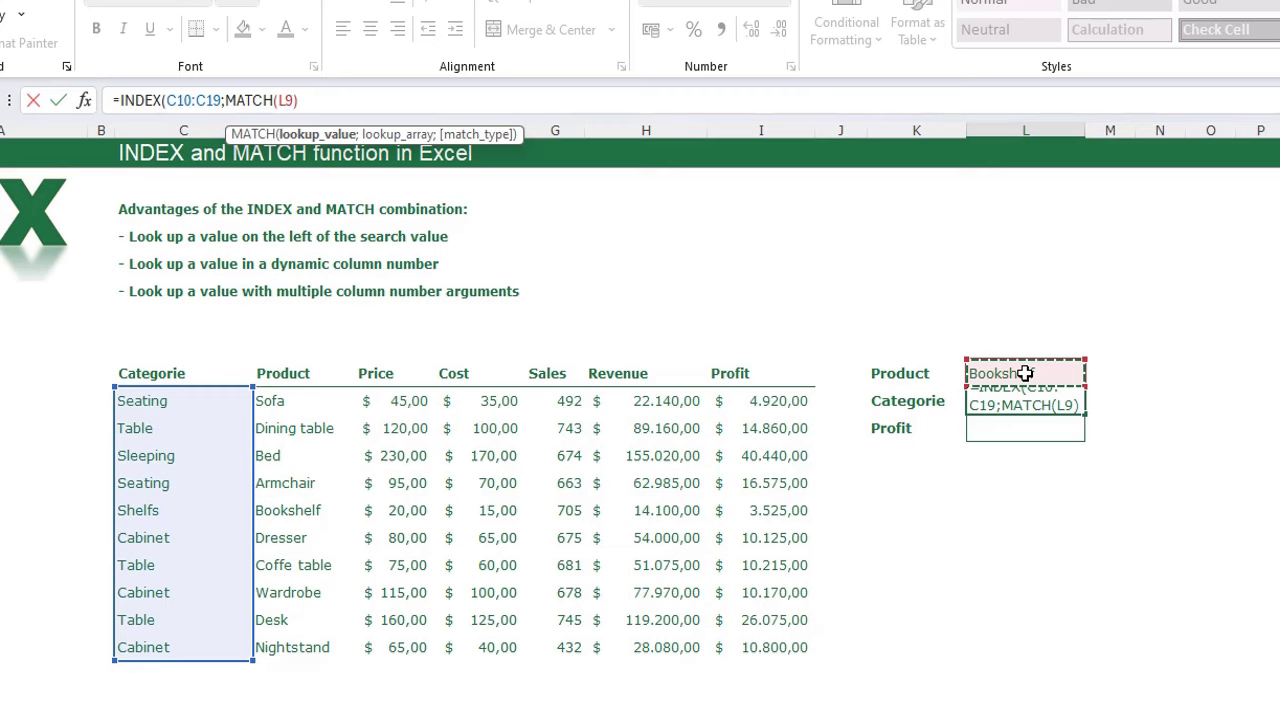
pyautogui.write(';')
pyautogui.moveTo(292, 402); pyautogui.dragTo(308, 651)
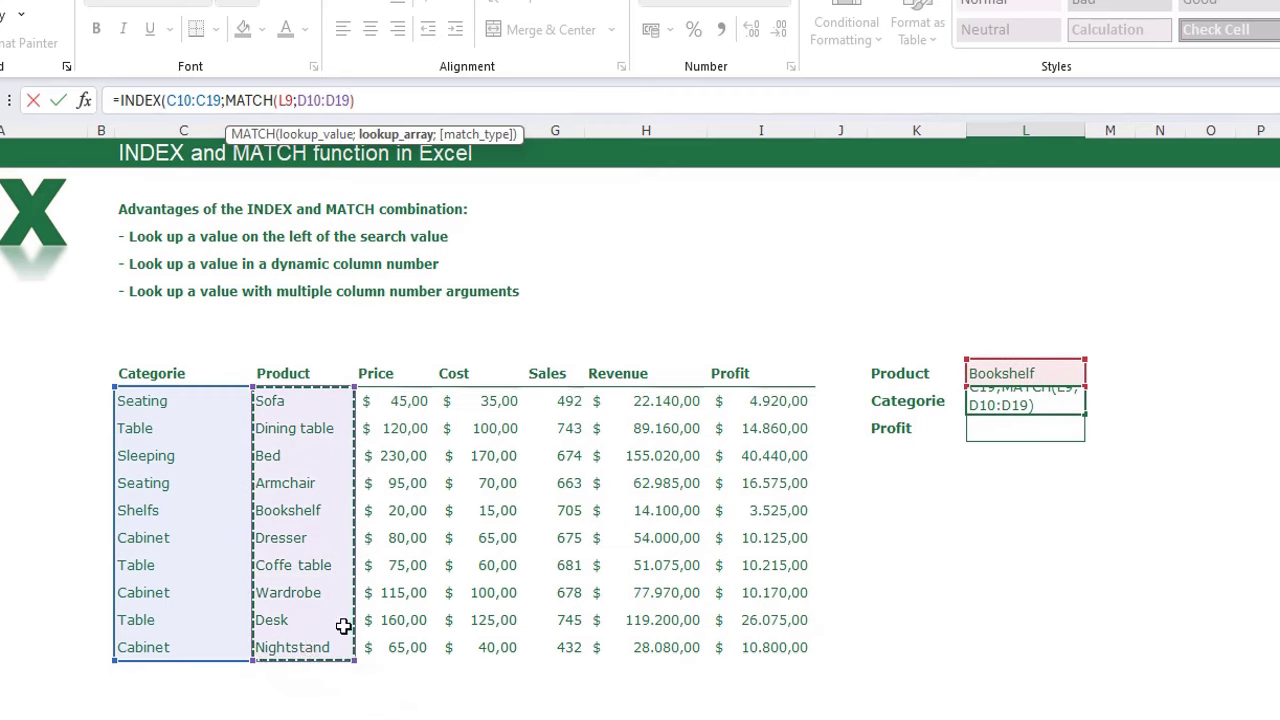
pyautogui.write(';0')
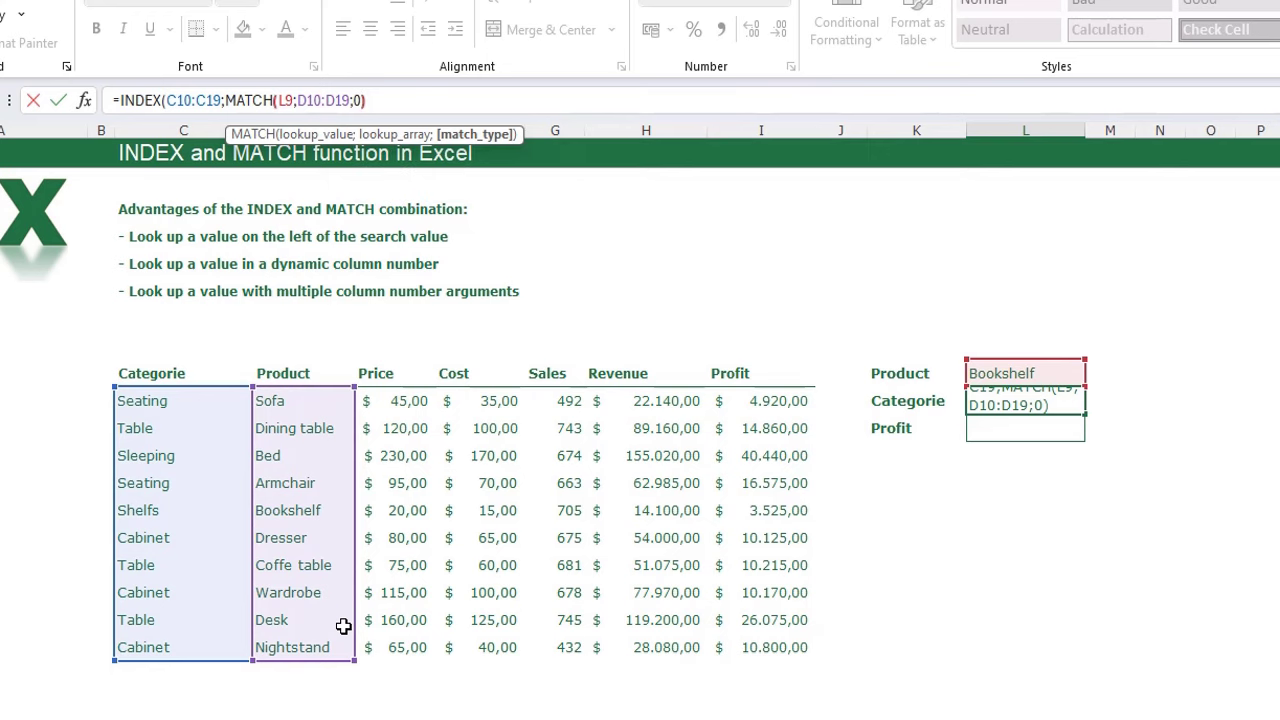
pyautogui.write(')')
pyautogui.press('Return')
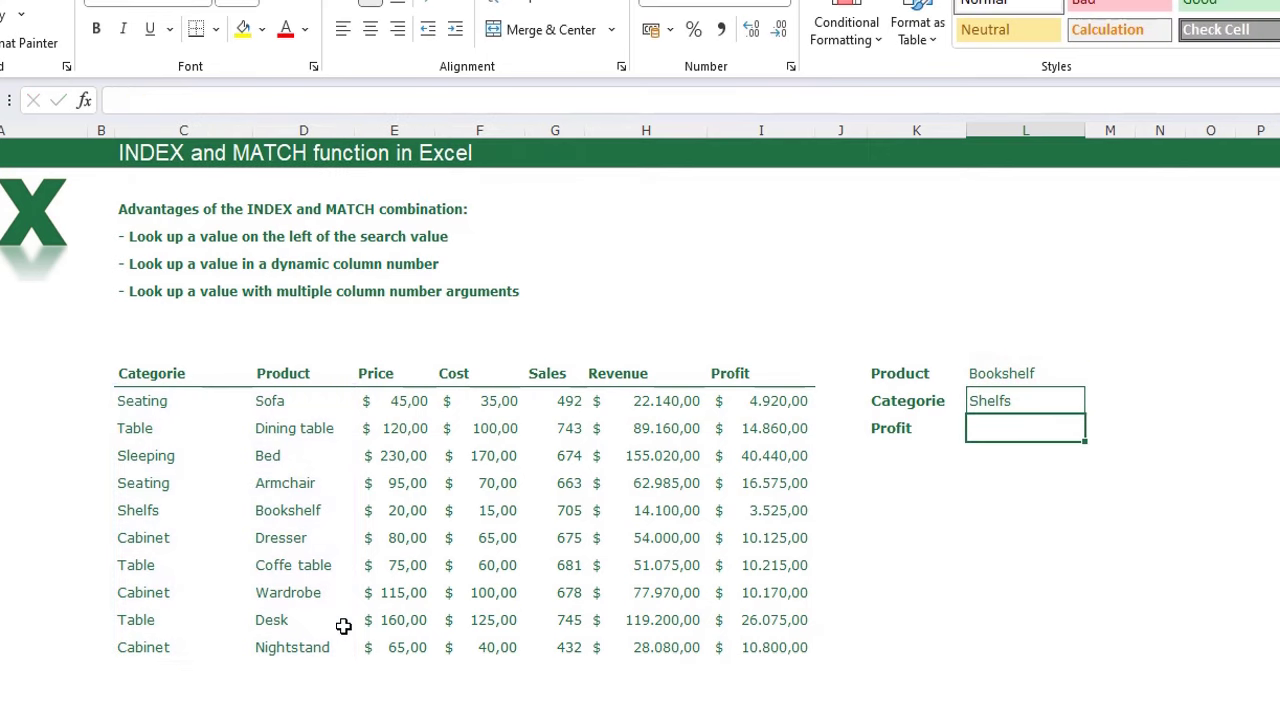
# Review the Categorie formula by tracing its precedents and highlighting the C10:C19 range
pyautogui.click(1022, 405)
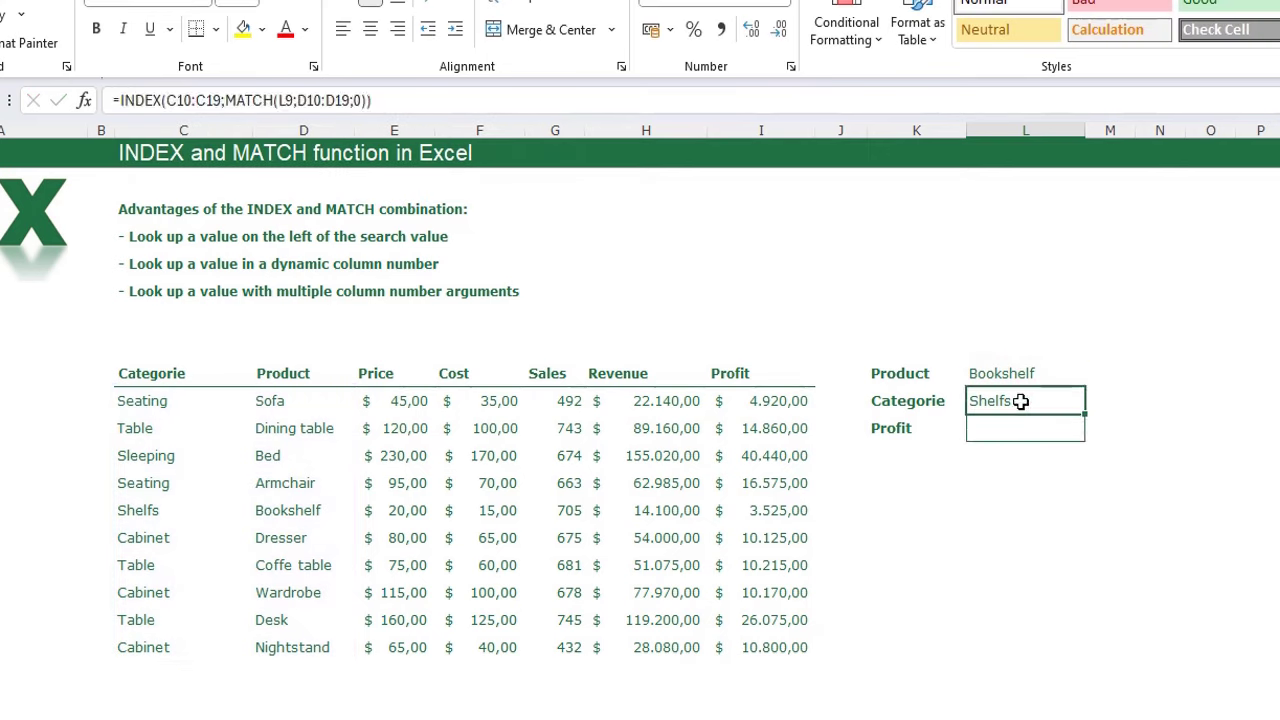
pyautogui.hotkey('ctrl', '[')
pyautogui.click(480, 482)
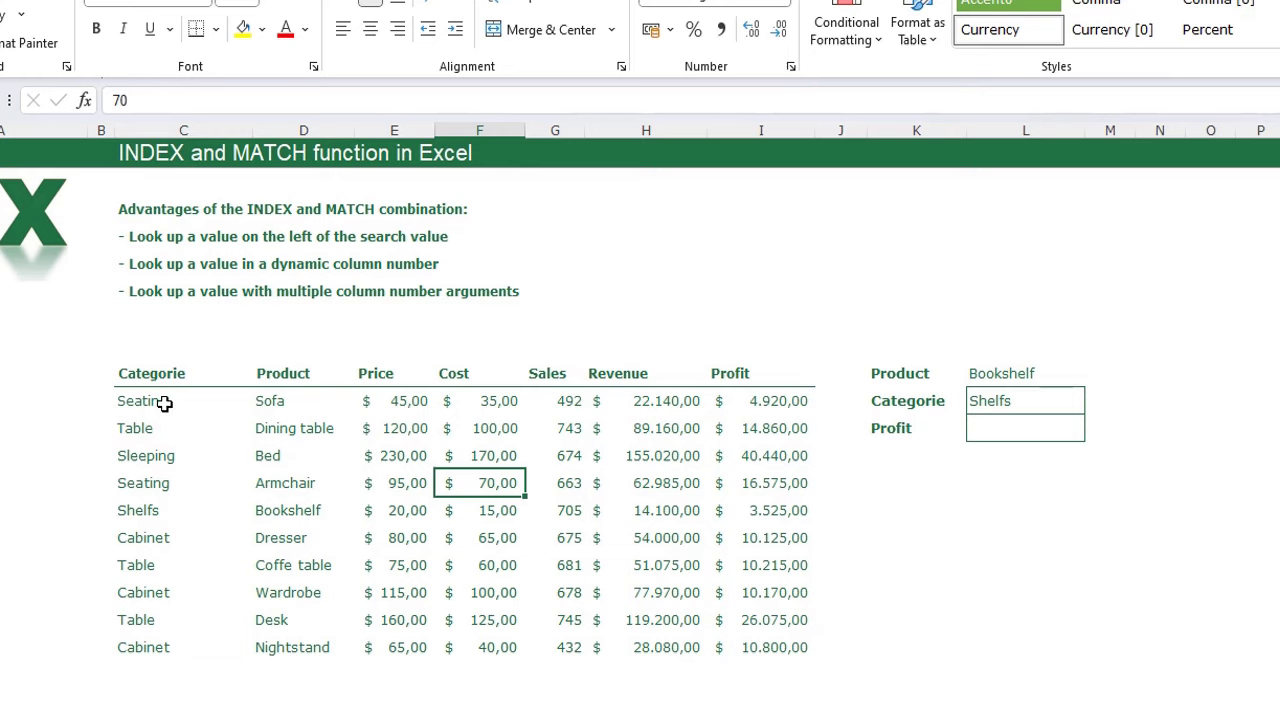
pyautogui.moveTo(164, 403); pyautogui.dragTo(182, 652)
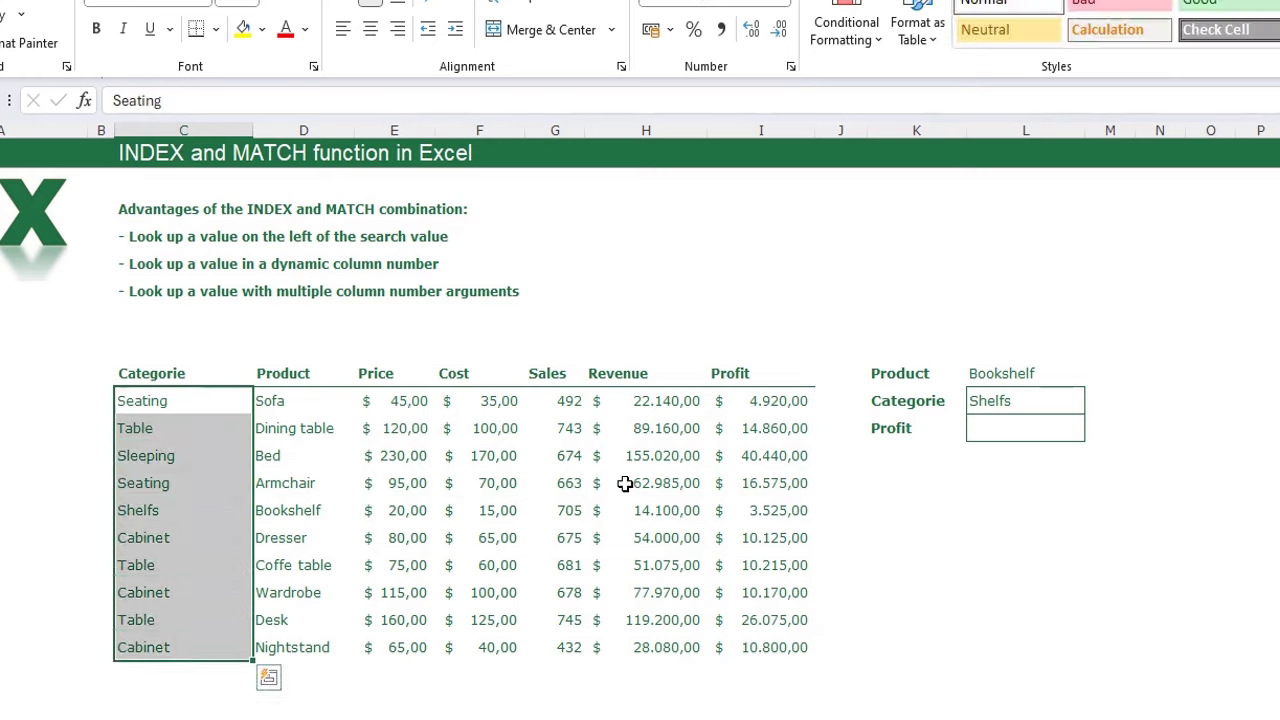
pyautogui.click(994, 477)
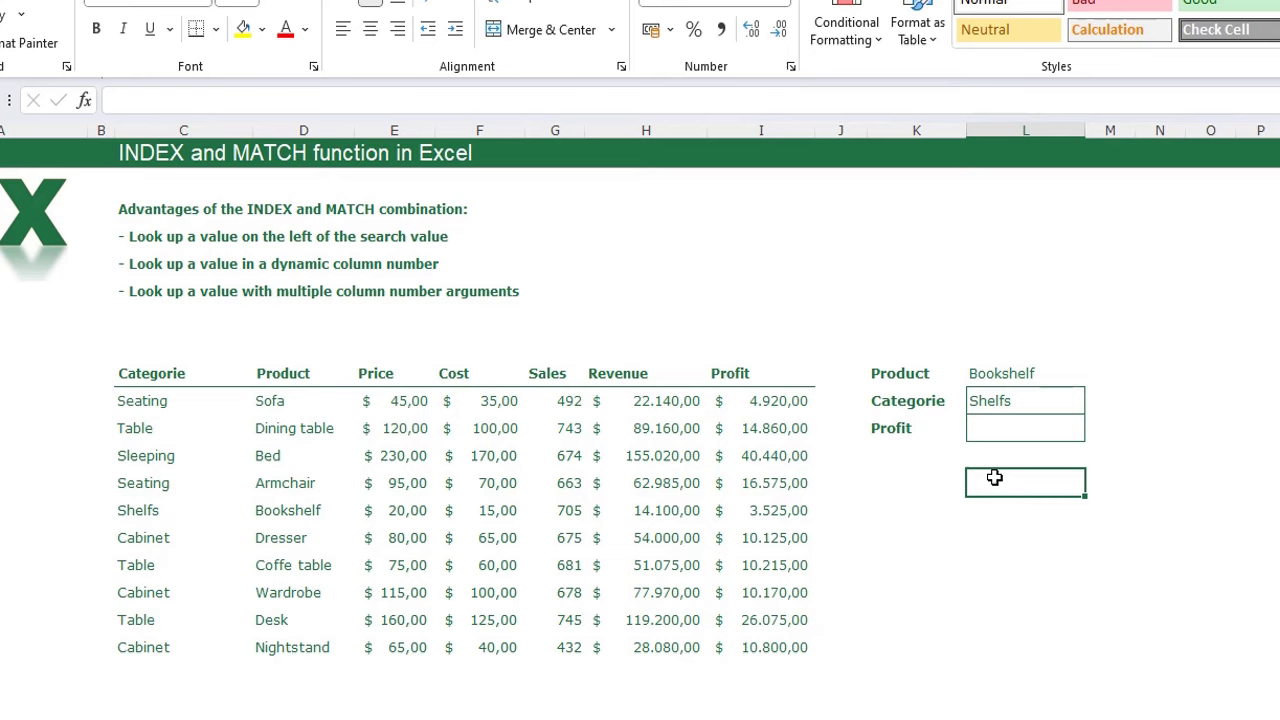
# Start the Profit formula with =INDEX(E10:I19;MATCH(L9;D10:D19;0) for Bookshelf's row
pyautogui.click(948, 434)
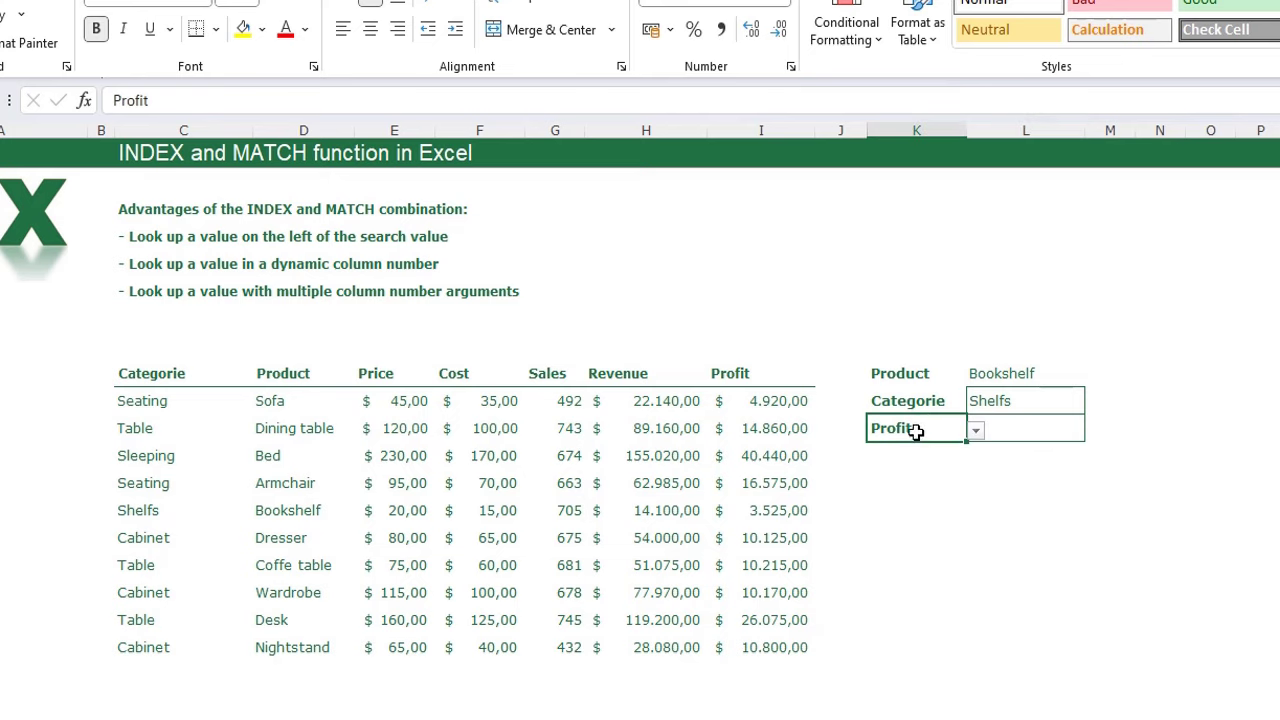
pyautogui.click(981, 431)
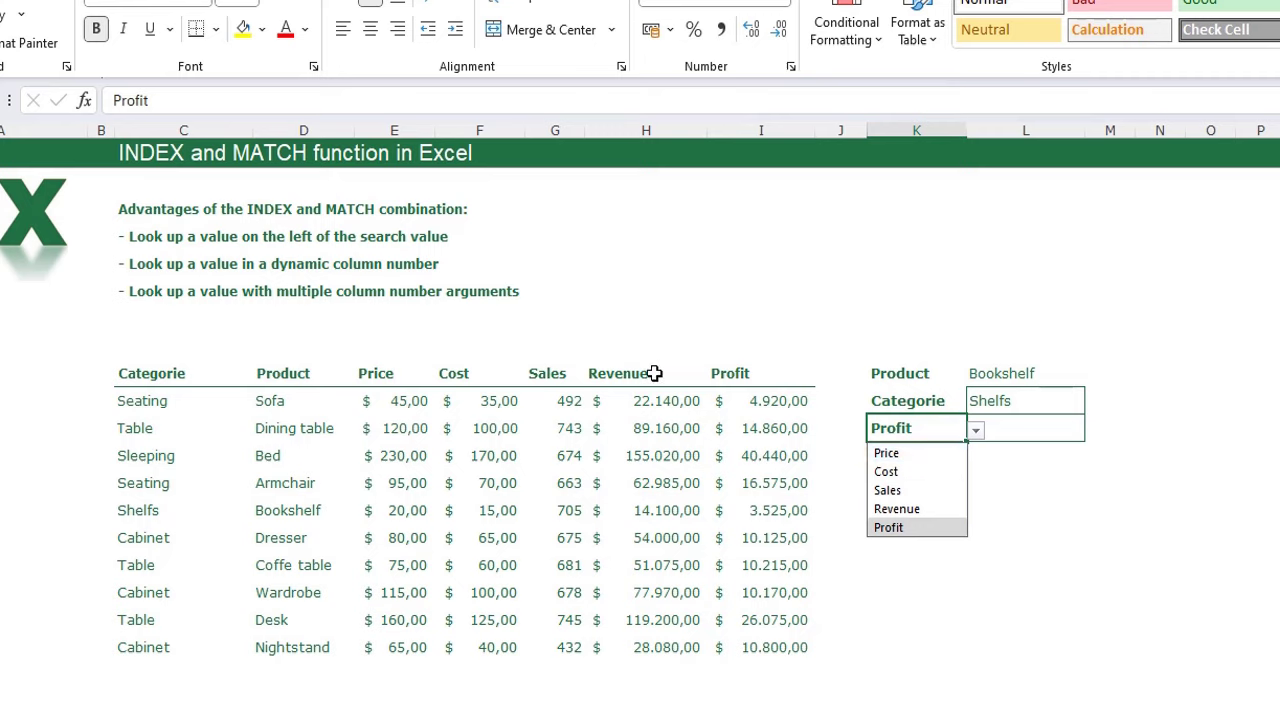
pyautogui.click(1025, 592)
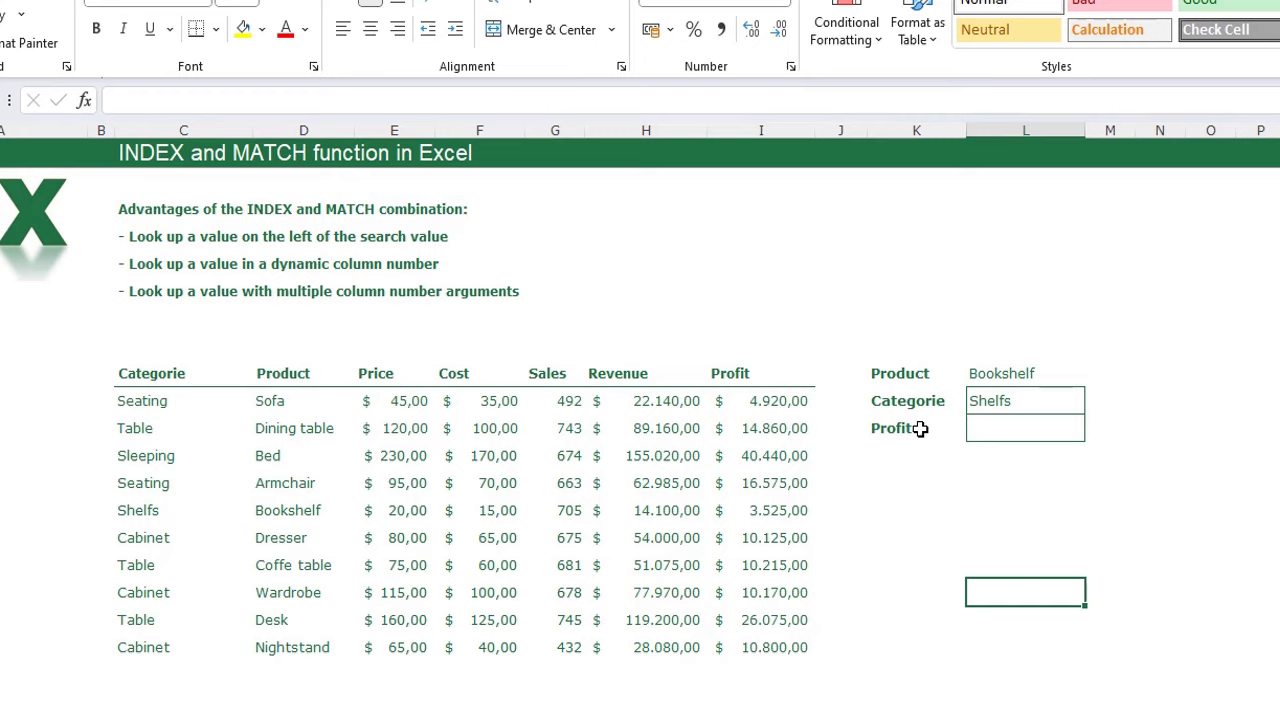
pyautogui.click(1039, 423)
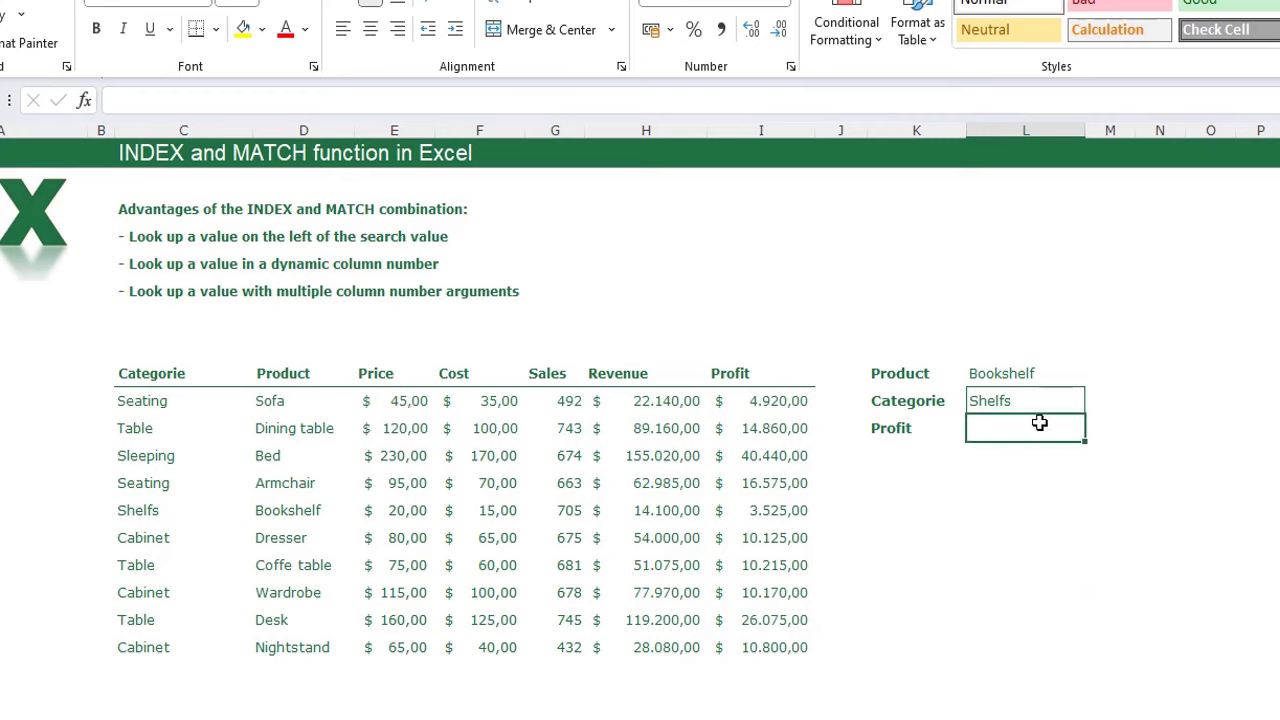
pyautogui.write('=INDEX(')
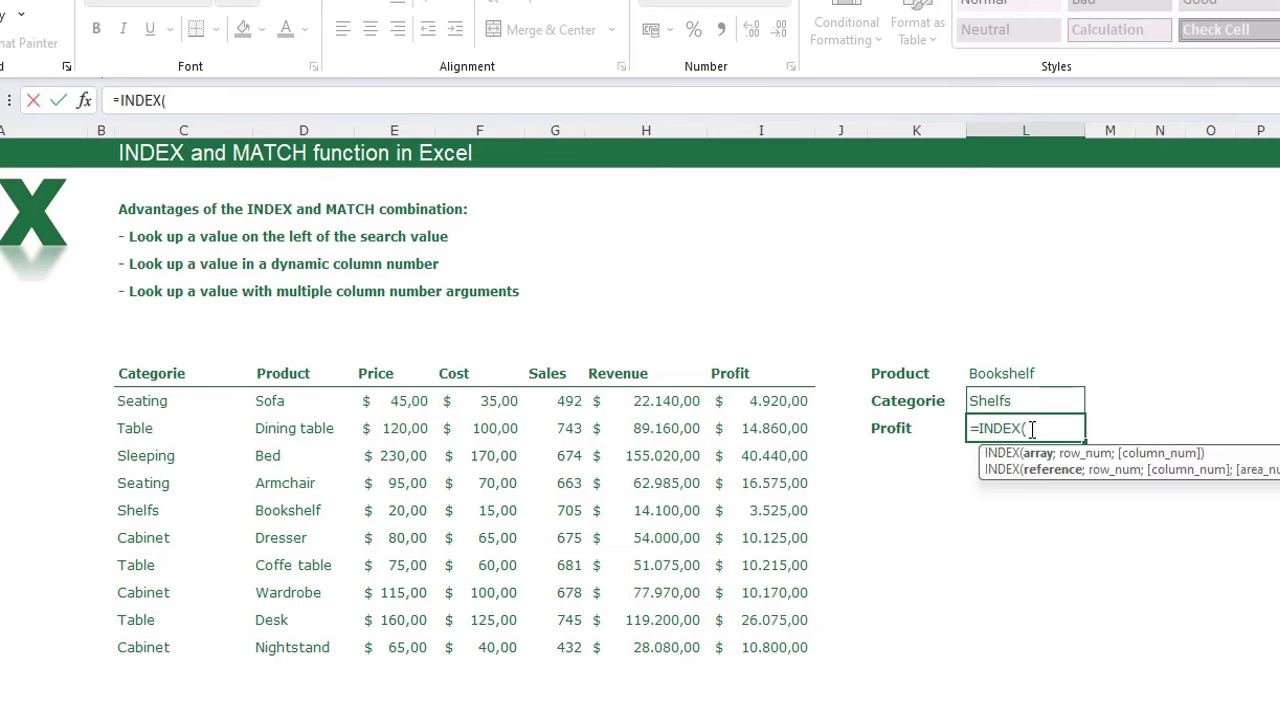
pyautogui.moveTo(365, 400); pyautogui.dragTo(768, 650)
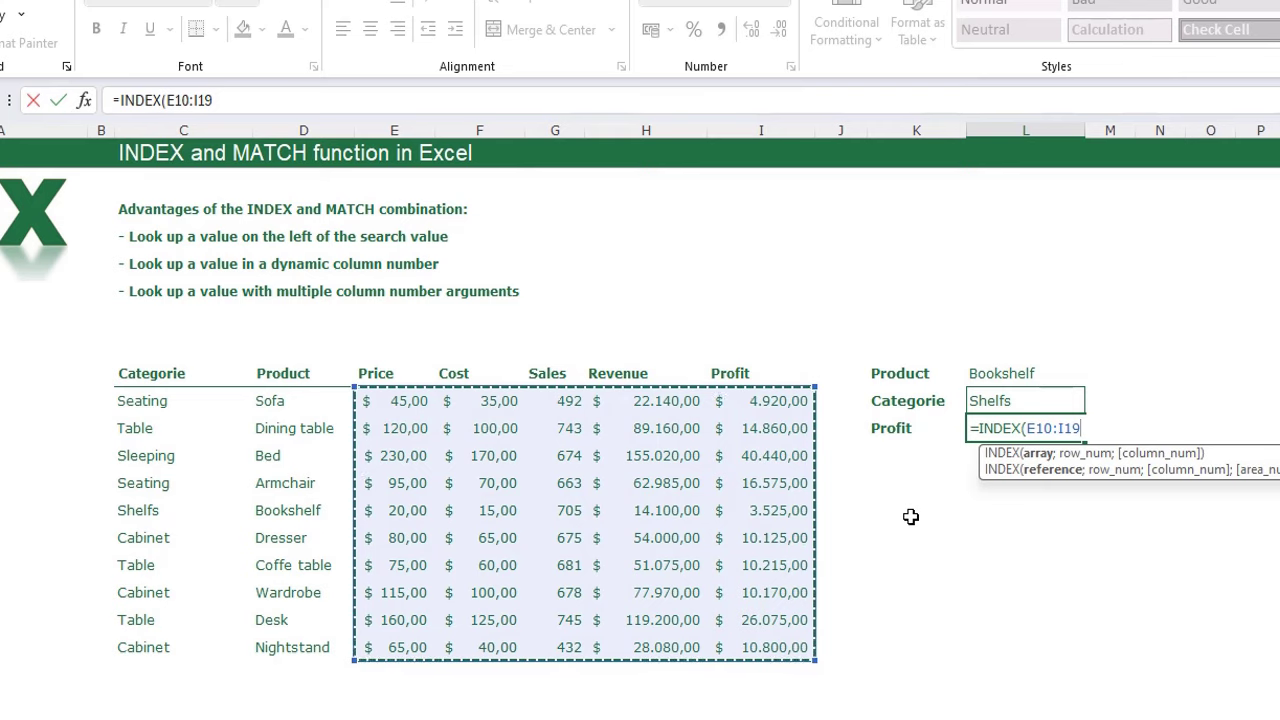
pyautogui.write(';')
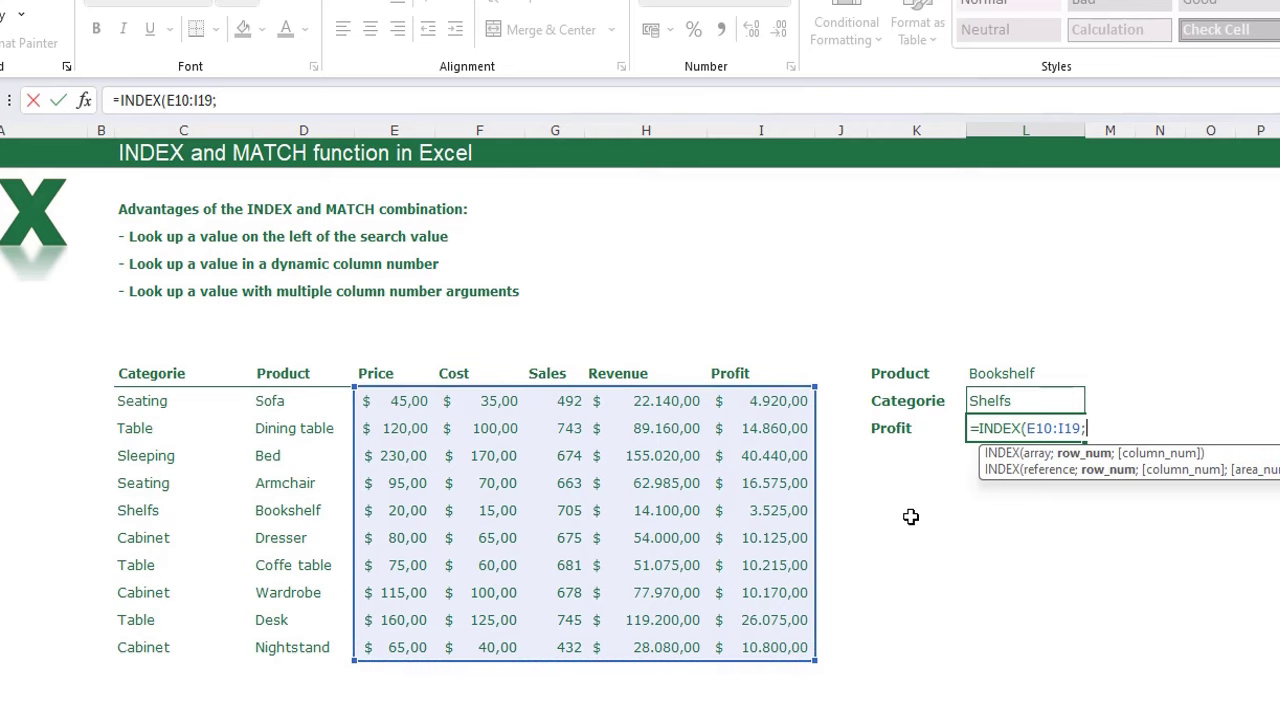
pyautogui.write('MATCH(')
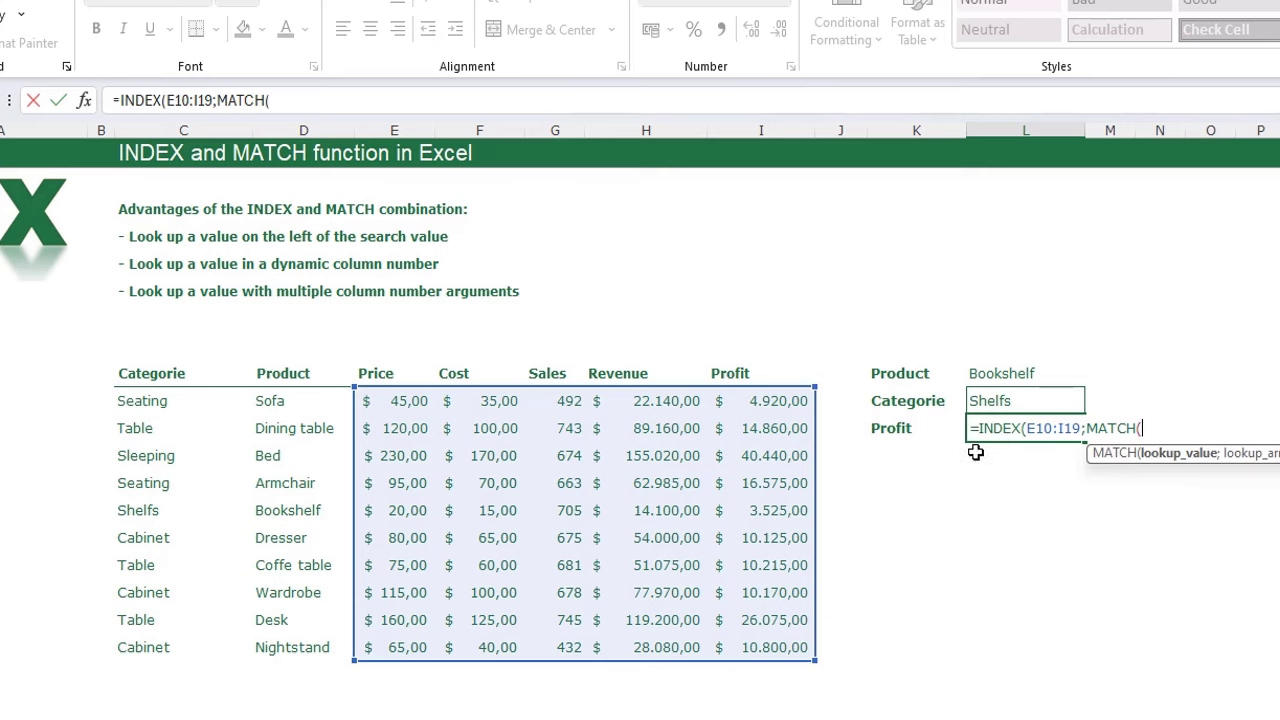
pyautogui.click(1018, 373)
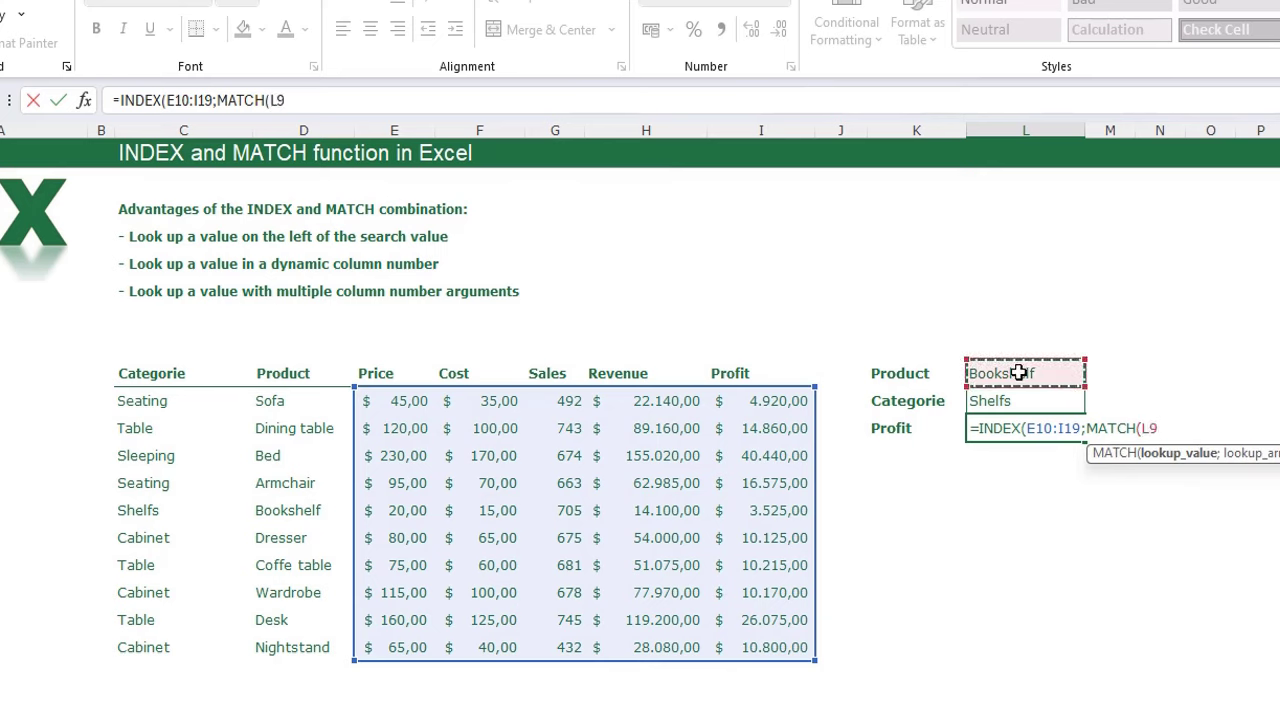
pyautogui.write(';')
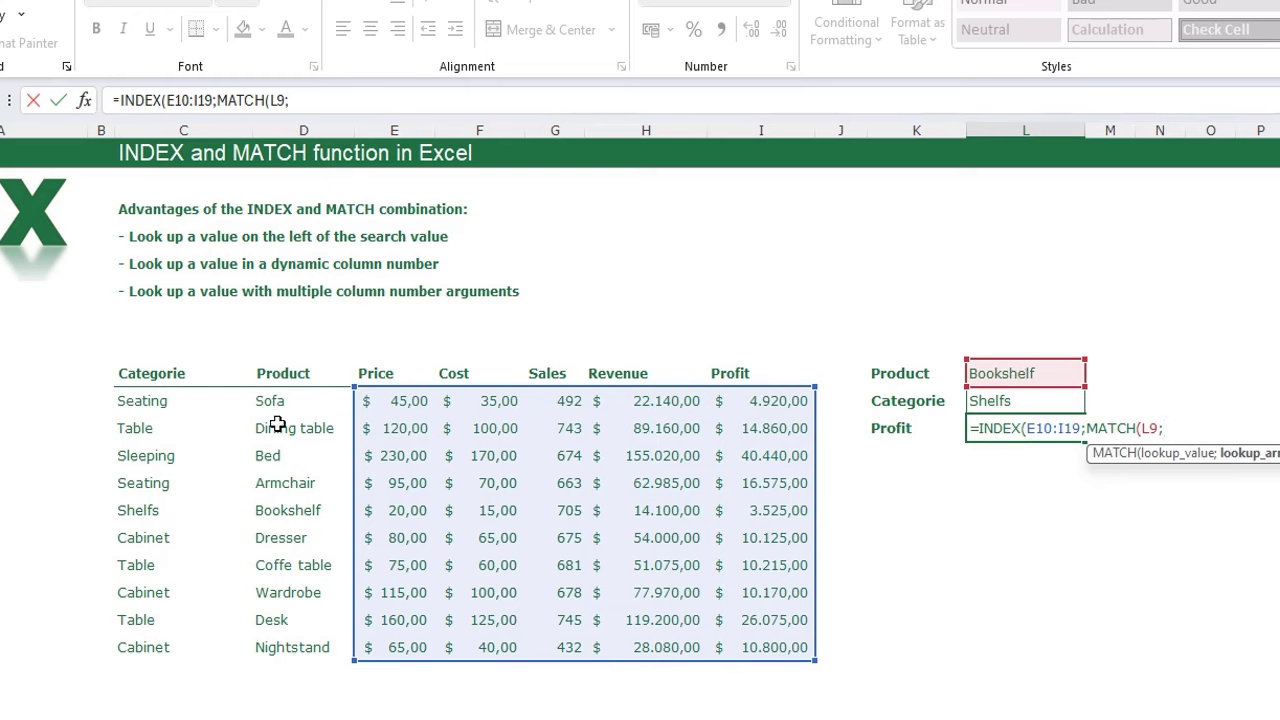
pyautogui.moveTo(276, 401); pyautogui.dragTo(285, 659)
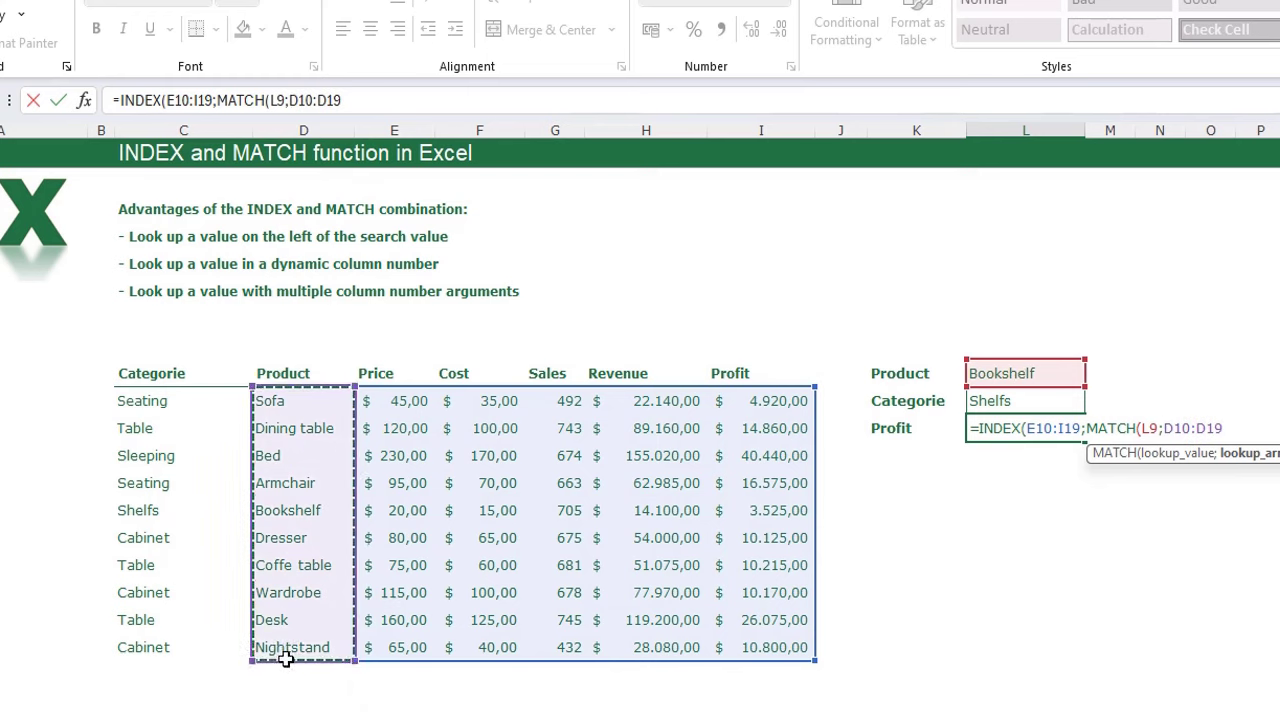
pyautogui.write(';0')
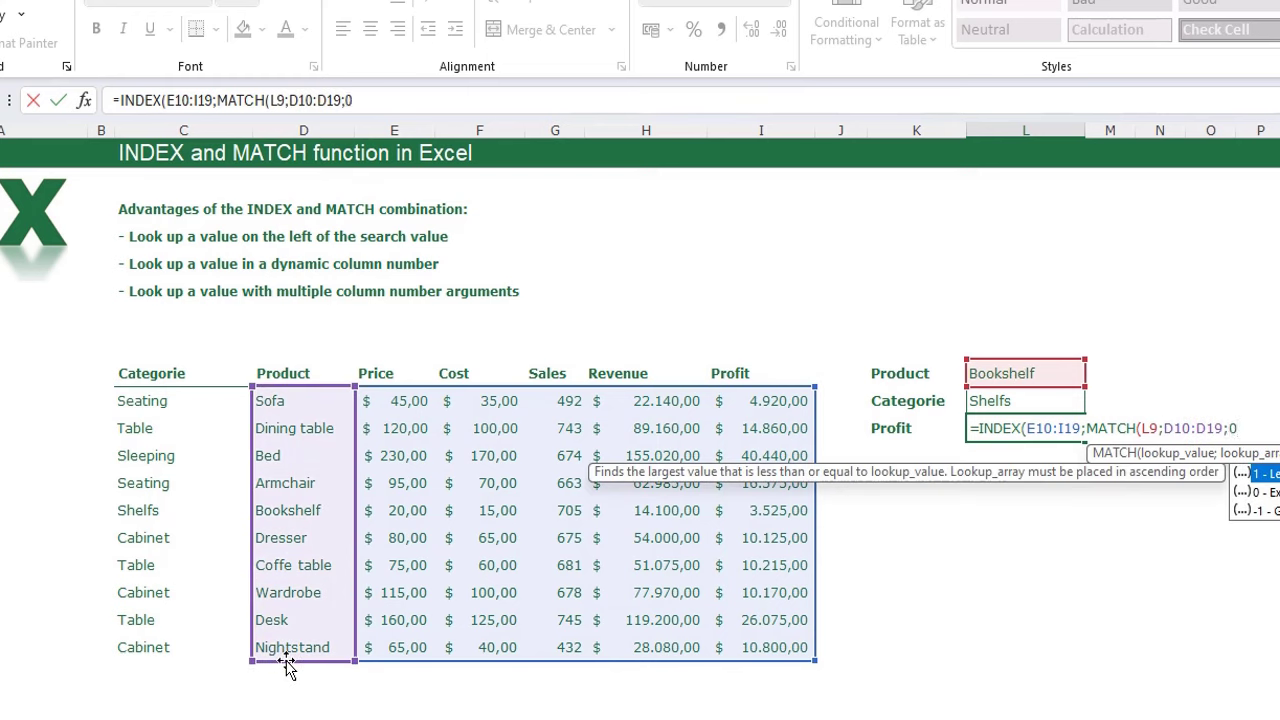
pyautogui.write(')')
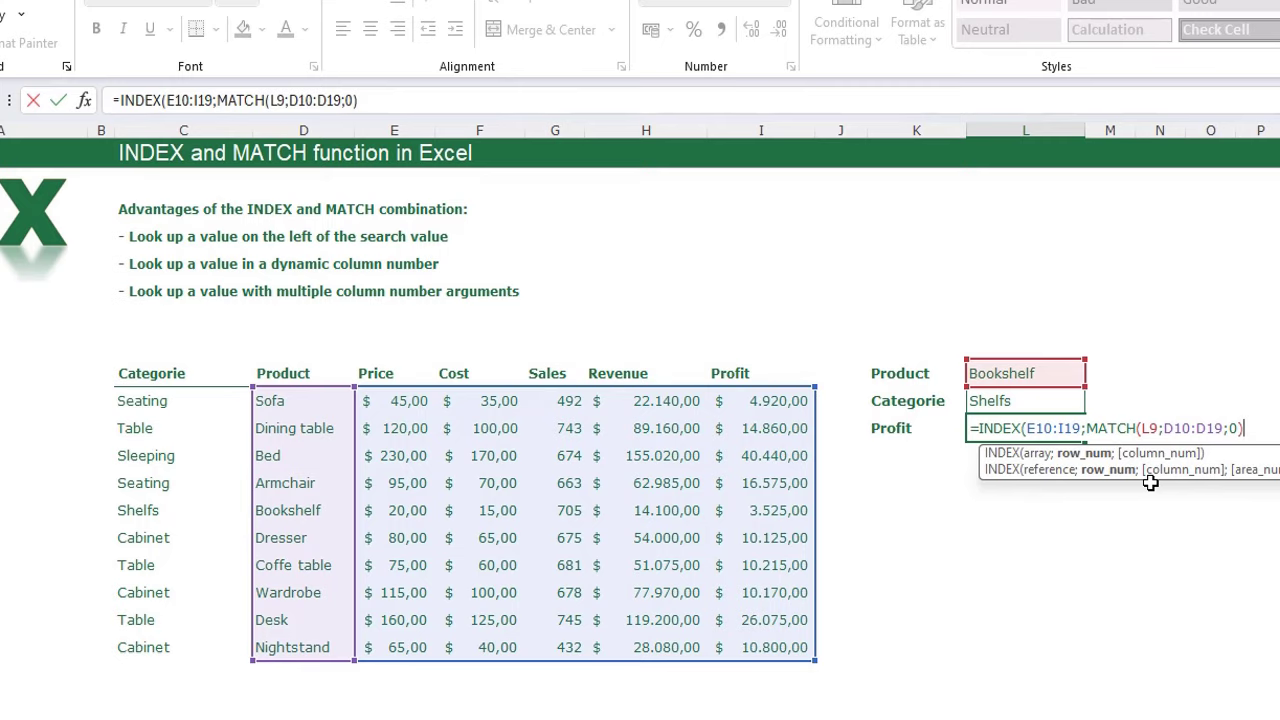
# Add the column match MATCH(K11;E9:I9;0) and commit, returning 3525
pyautogui.write(';')
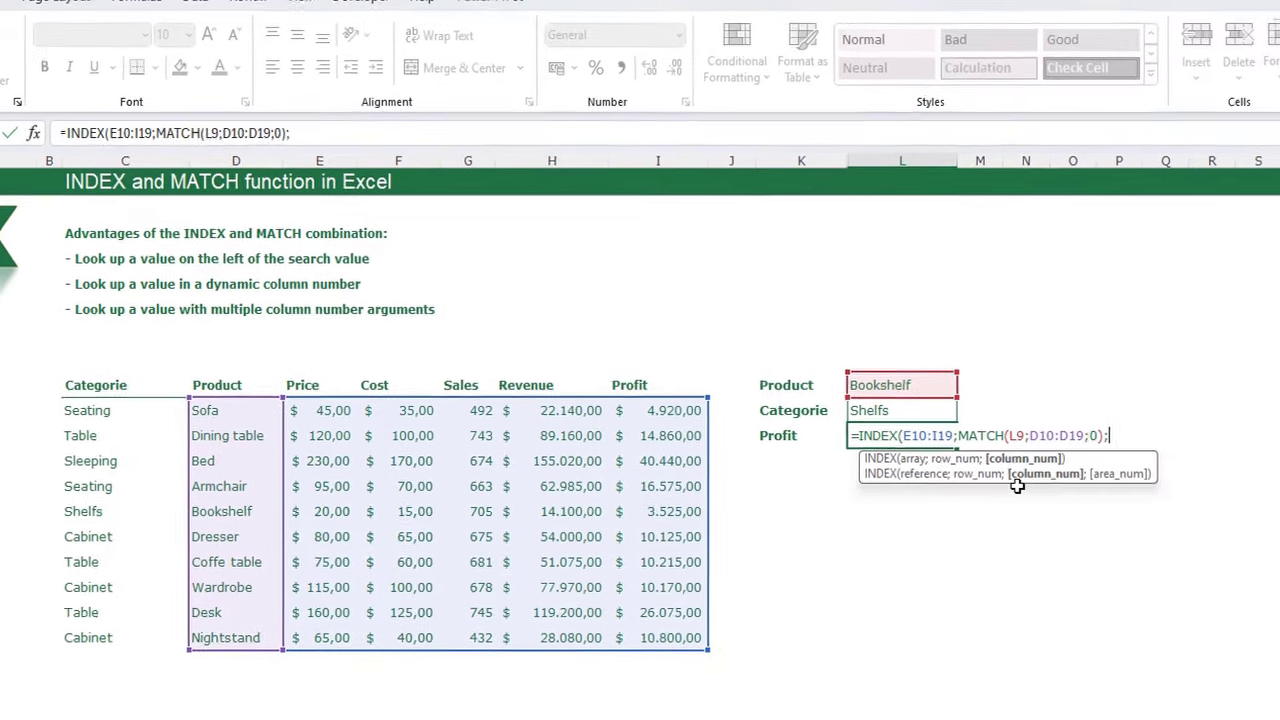
pyautogui.write('MATCH(')
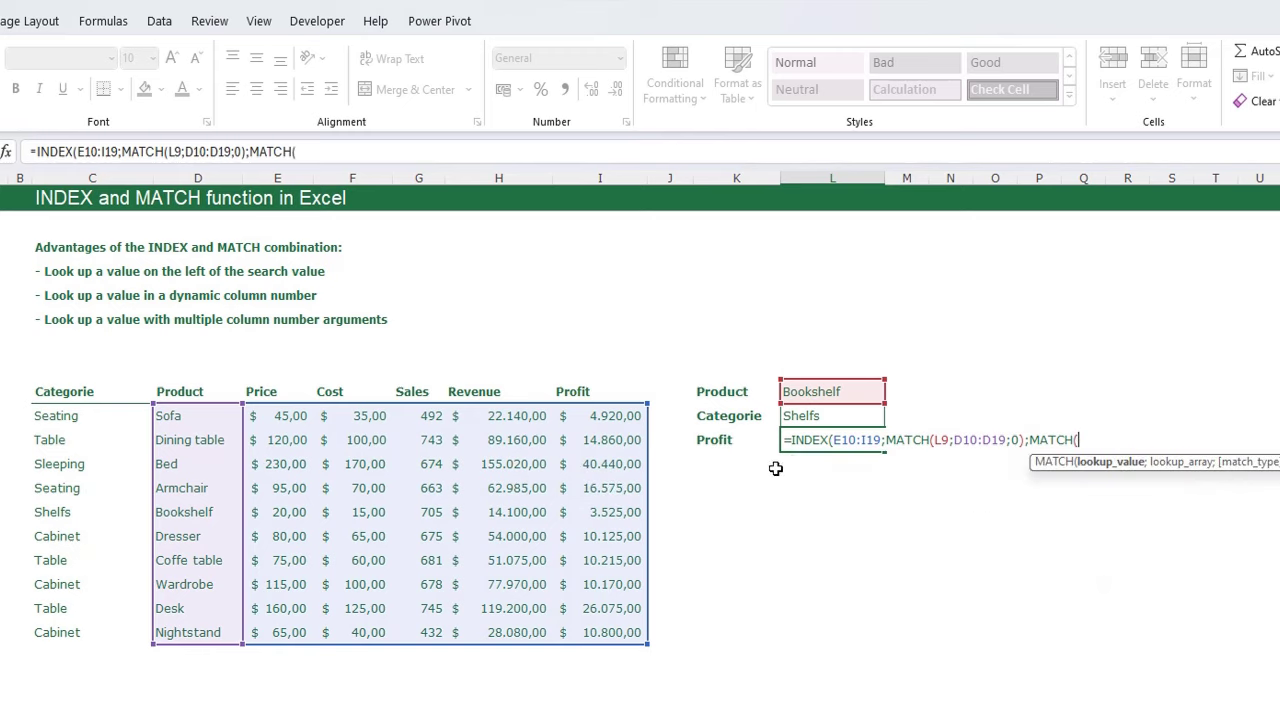
pyautogui.click(716, 440)
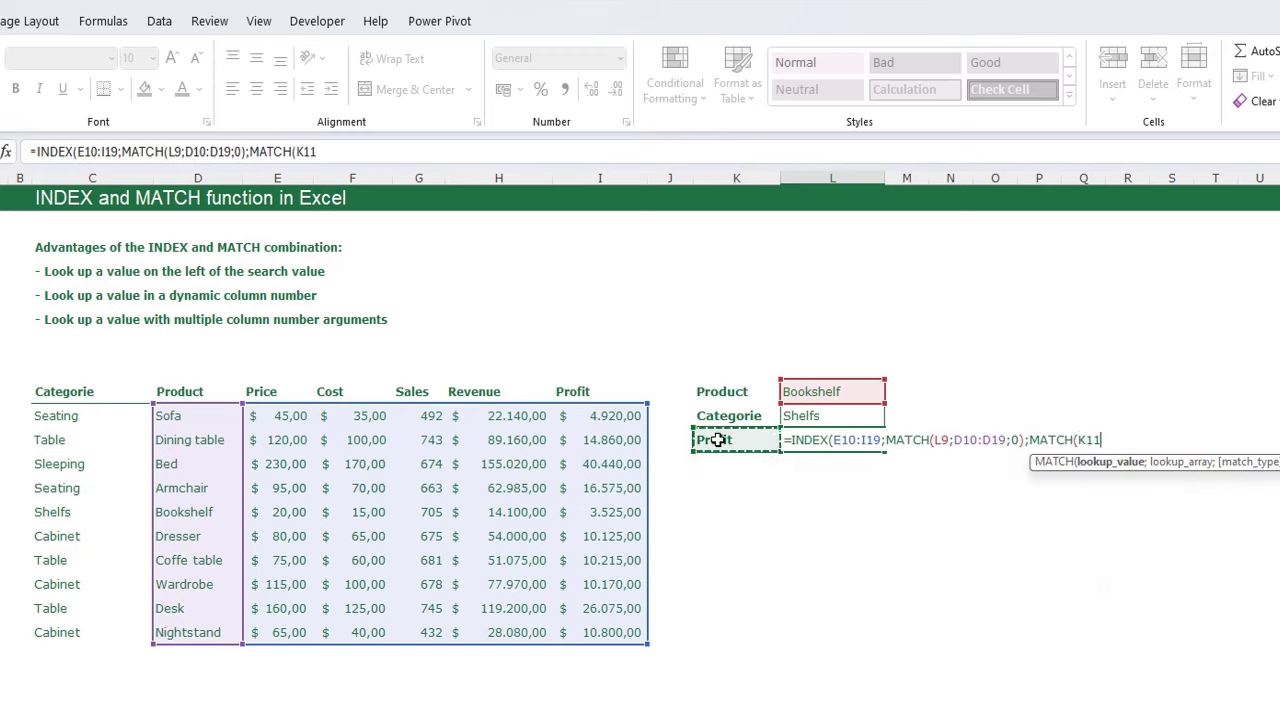
pyautogui.write(';')
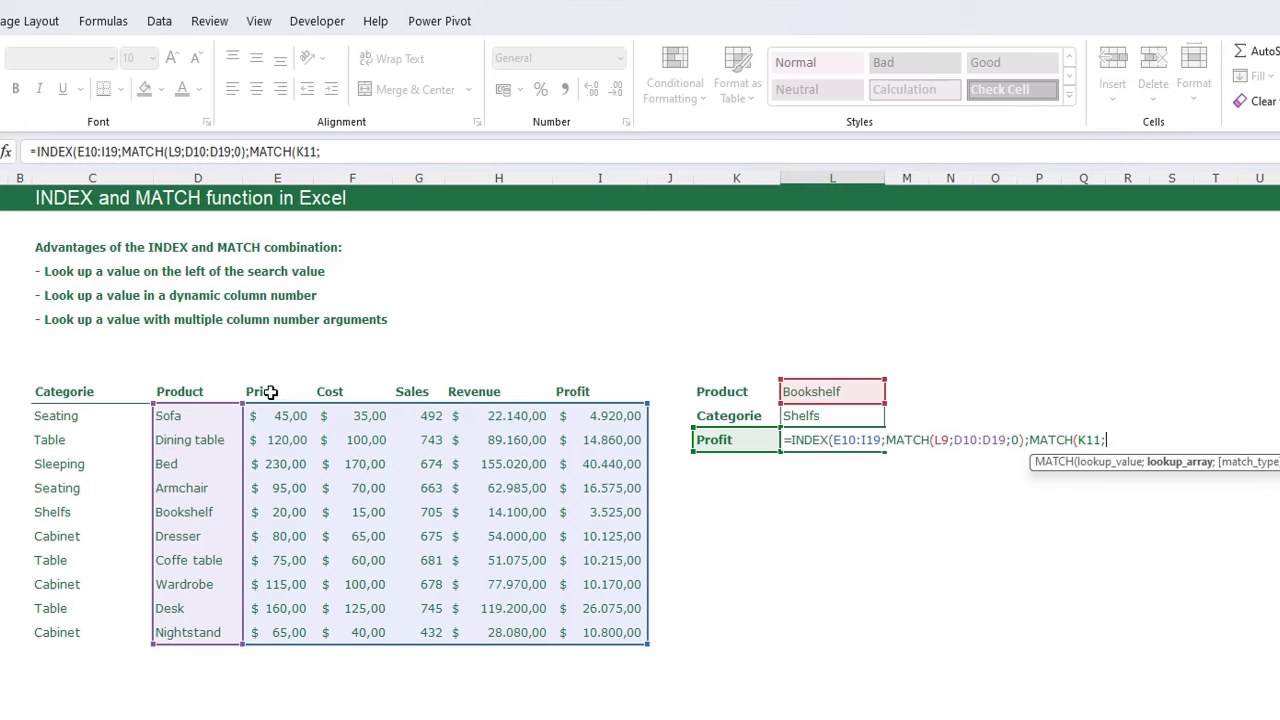
pyautogui.moveTo(258, 390); pyautogui.dragTo(606, 385)
pyautogui.write(';0')
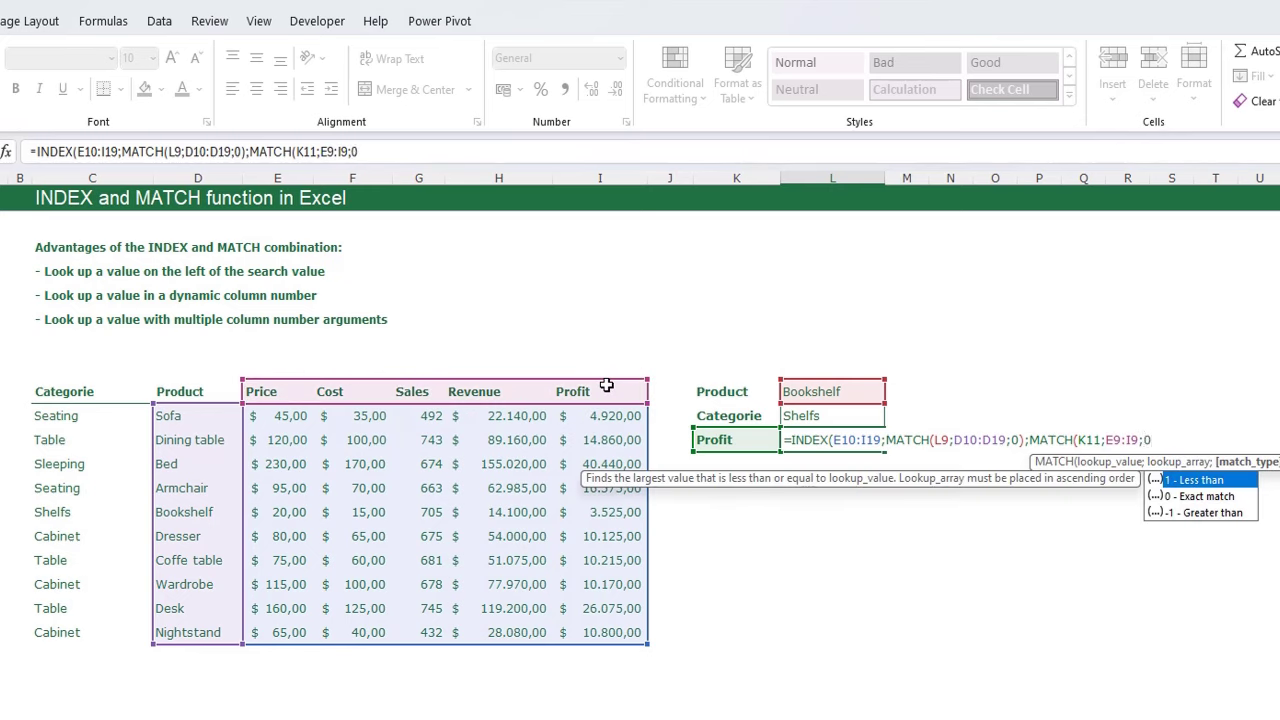
pyautogui.write(')')
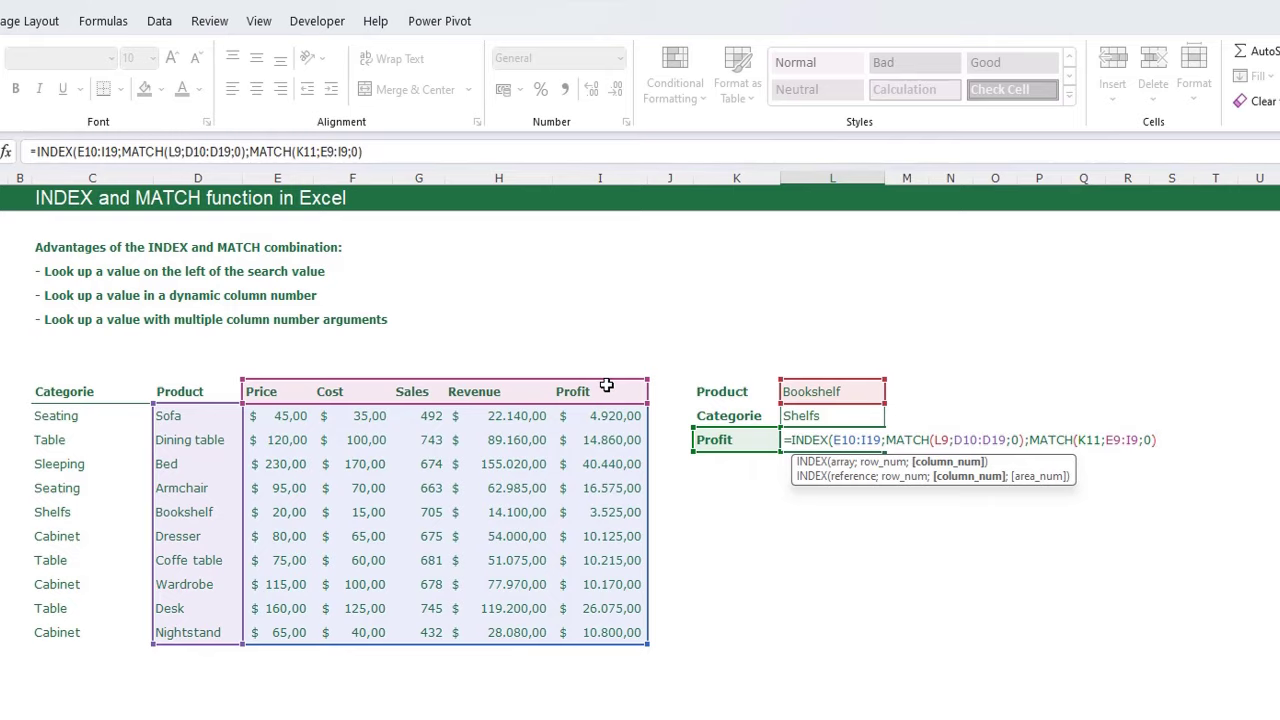
pyautogui.write(')')
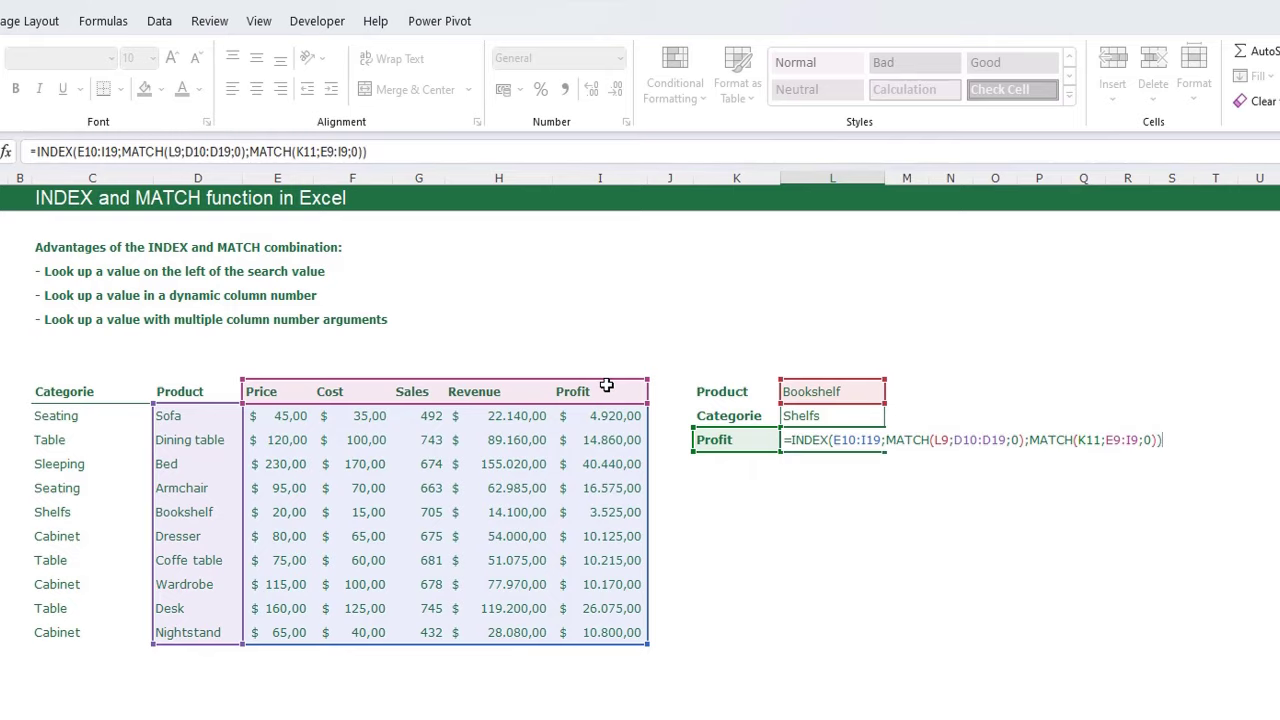
pyautogui.press('Return')
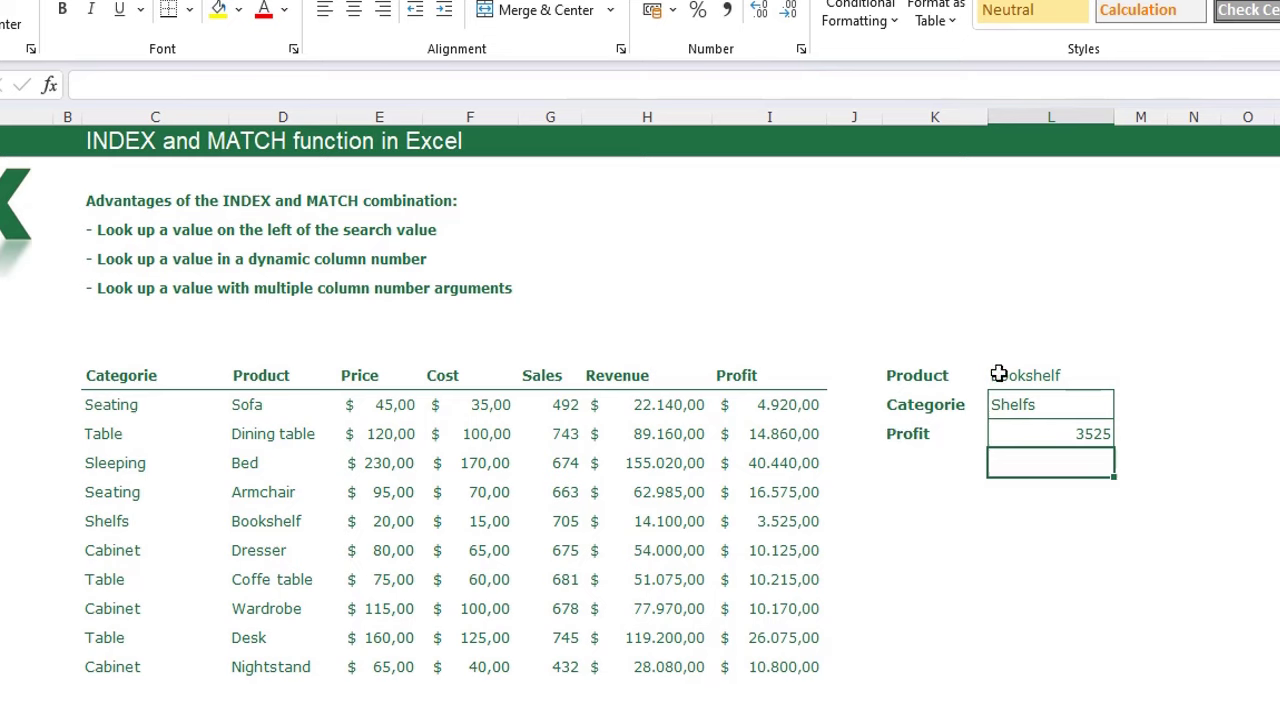
# Pick Revenue in the K11 dropdown so L11 returns Bookshelf's revenue, 14100
pyautogui.click(1050, 434)
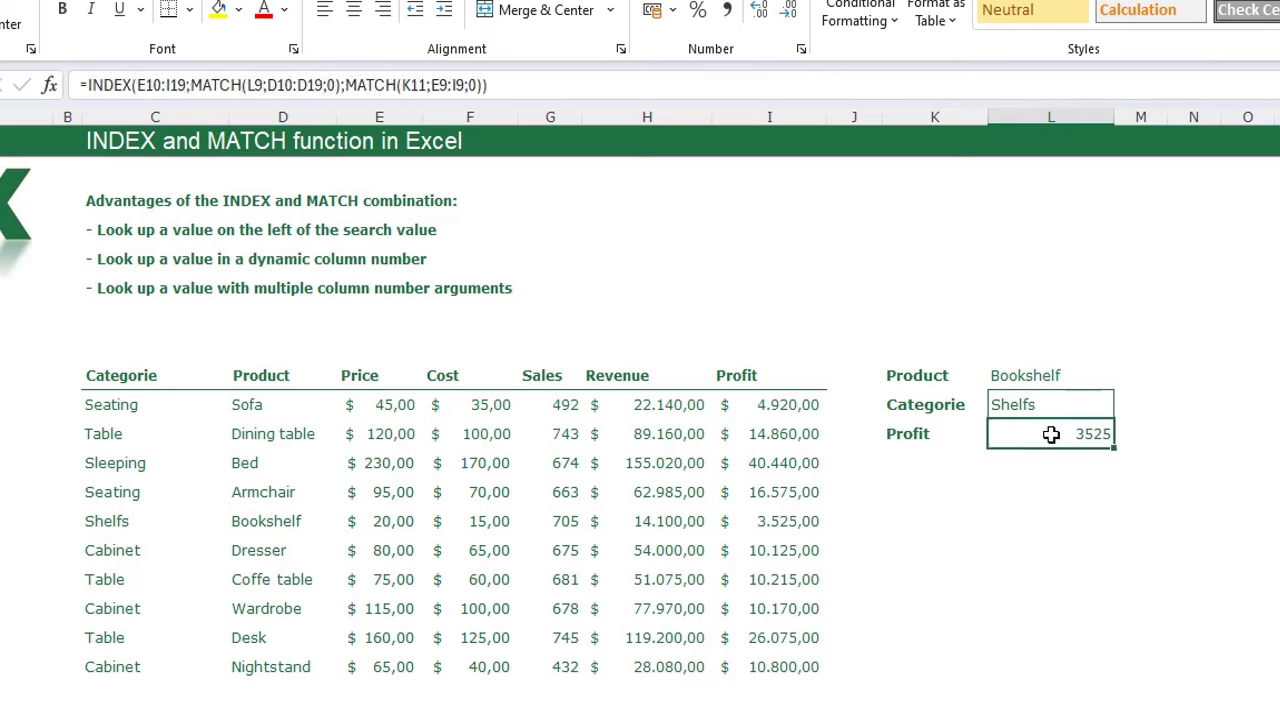
pyautogui.click(930, 434)
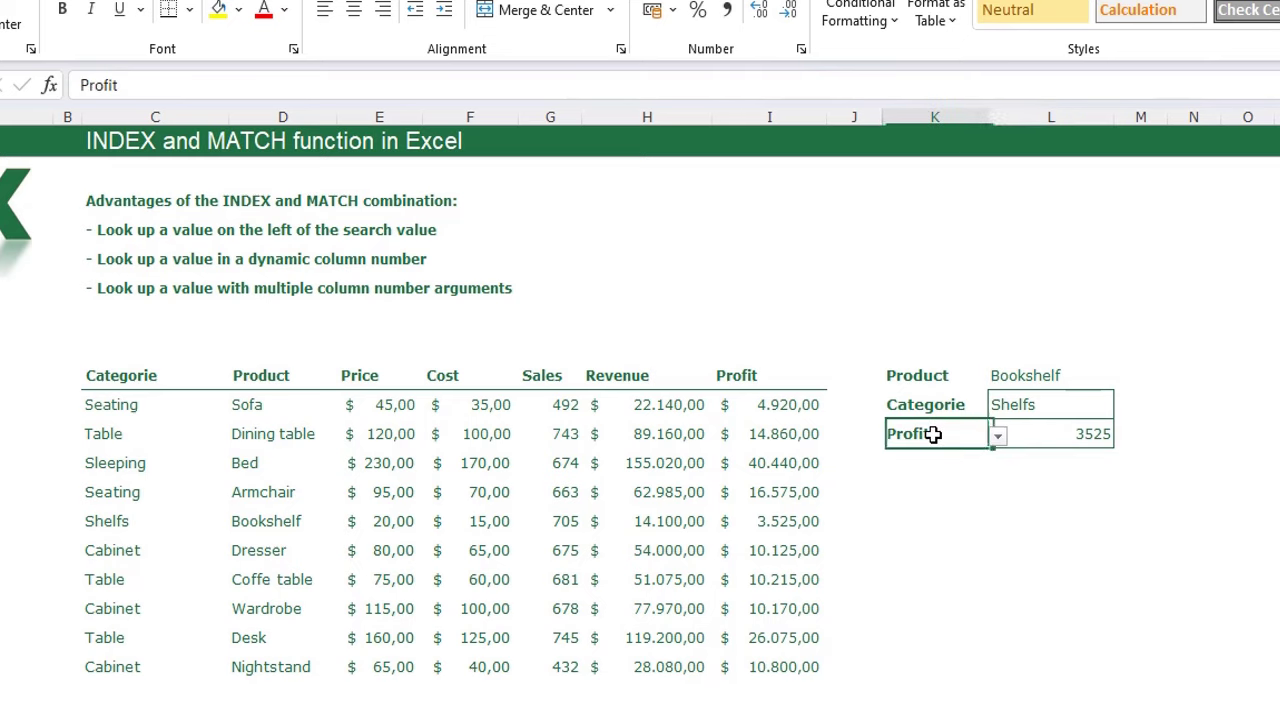
pyautogui.click(1002, 437)
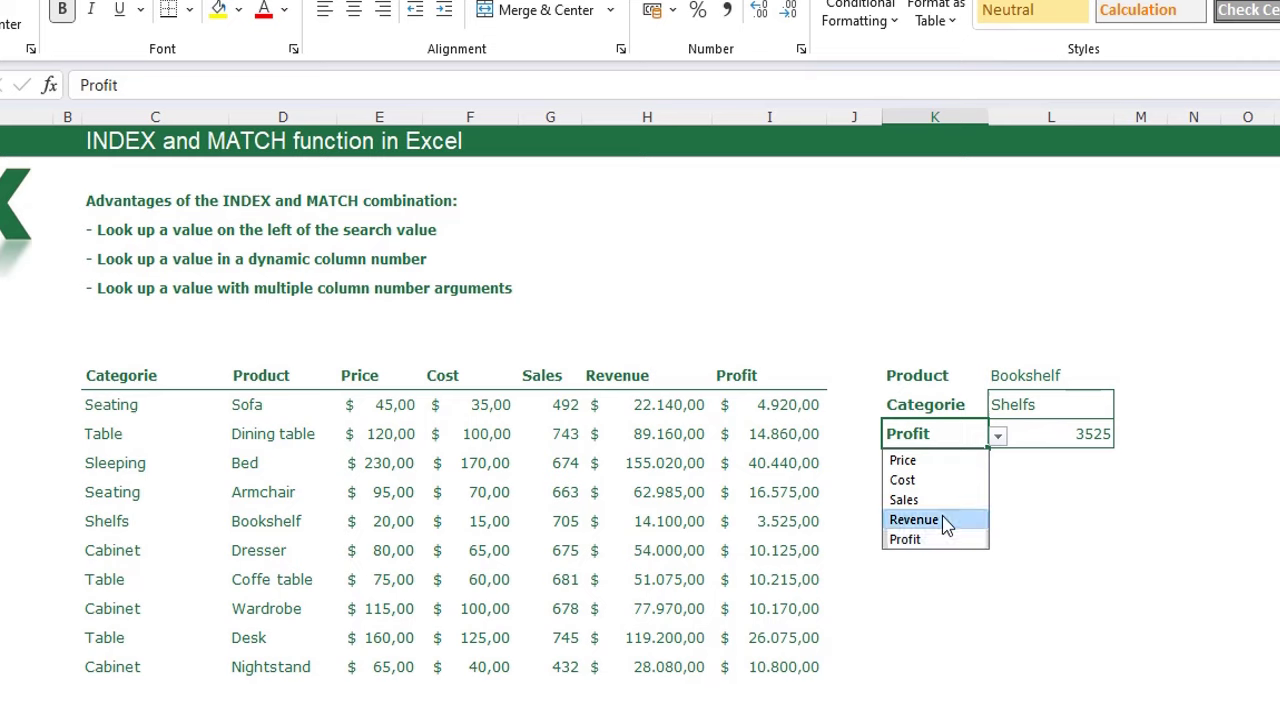
pyautogui.click(913, 520)
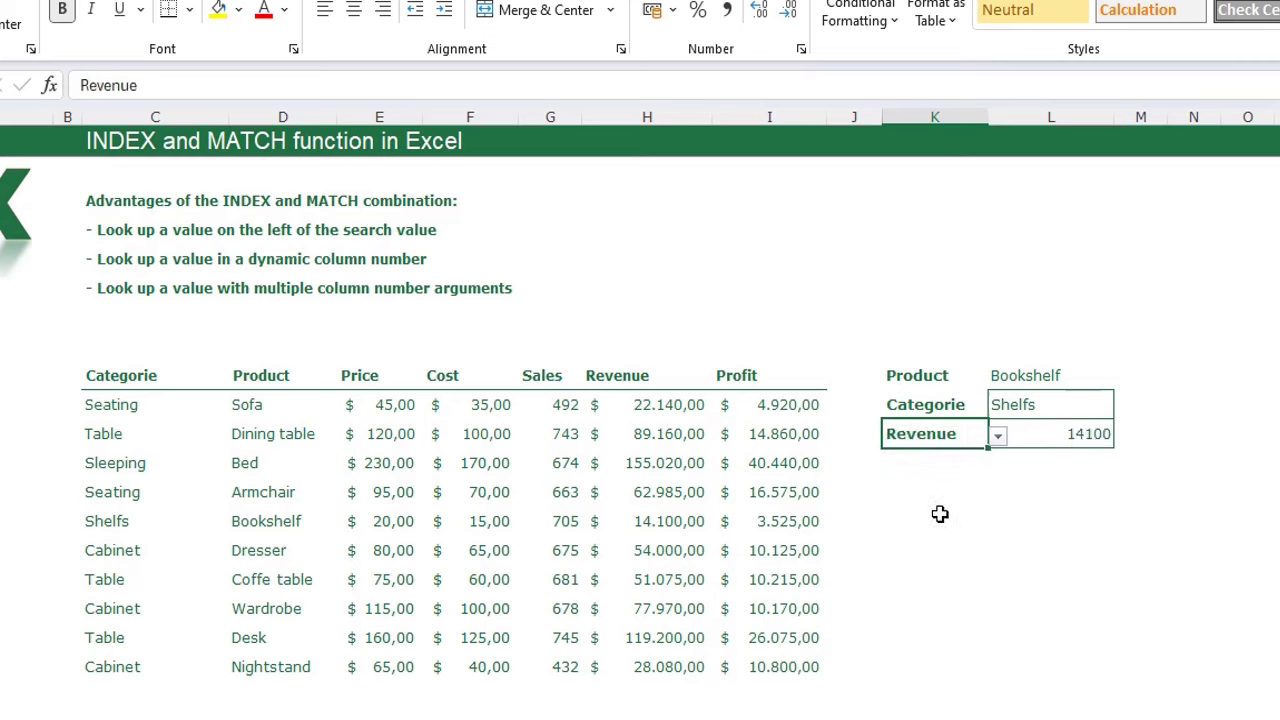
pyautogui.click(1048, 435)
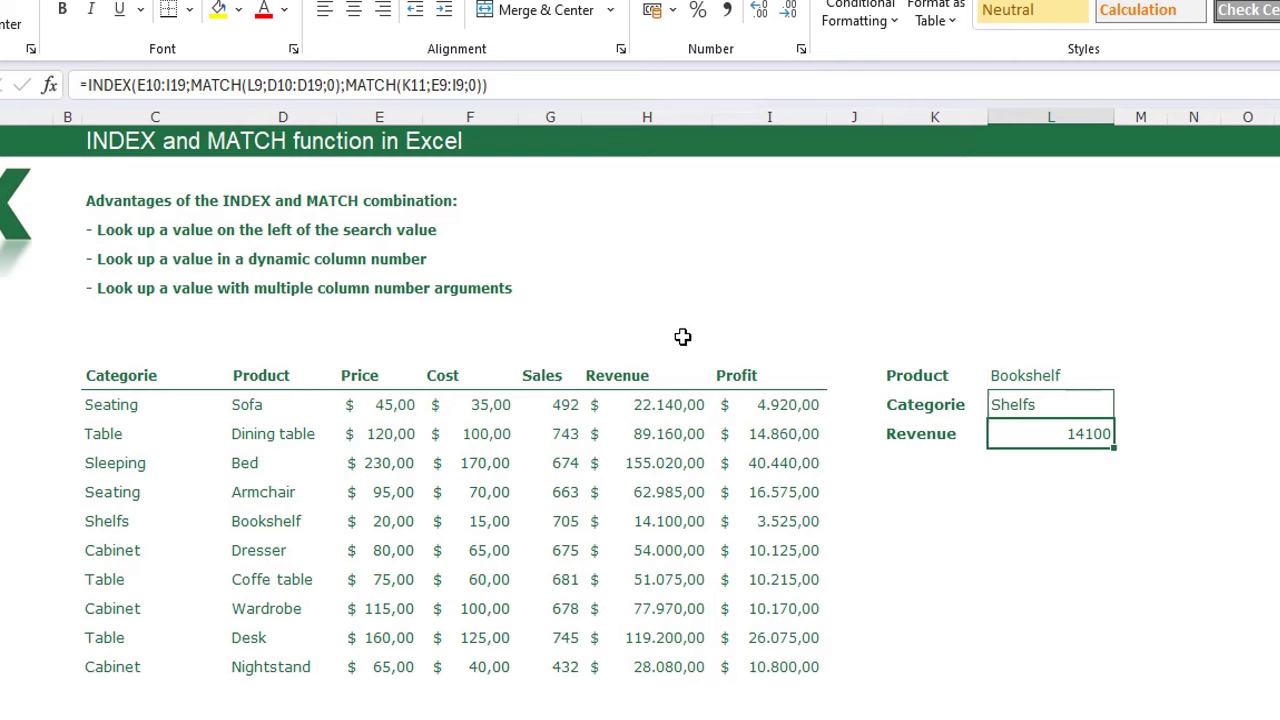
pyautogui.click(943, 435)
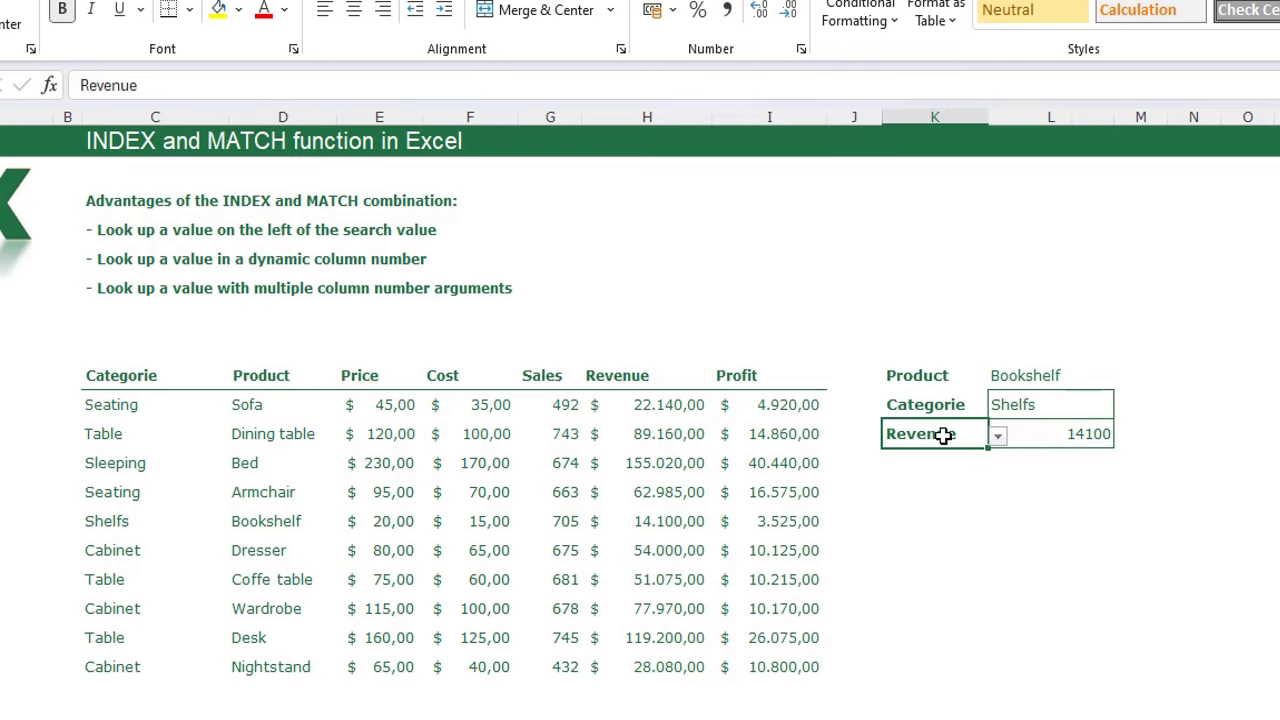
pyautogui.click(920, 492)
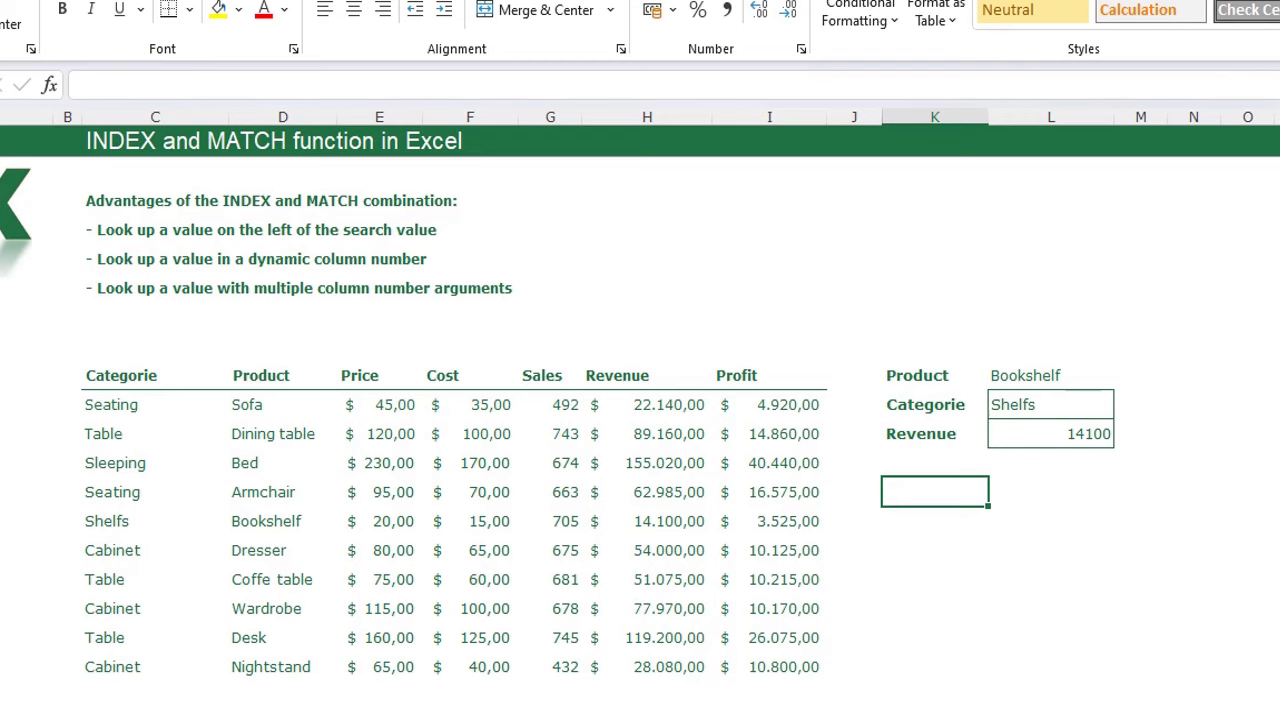
# Move to the next sheet with the year-based Price lookup panel
pyautogui.hotkey('ctrl', 'pagedown')
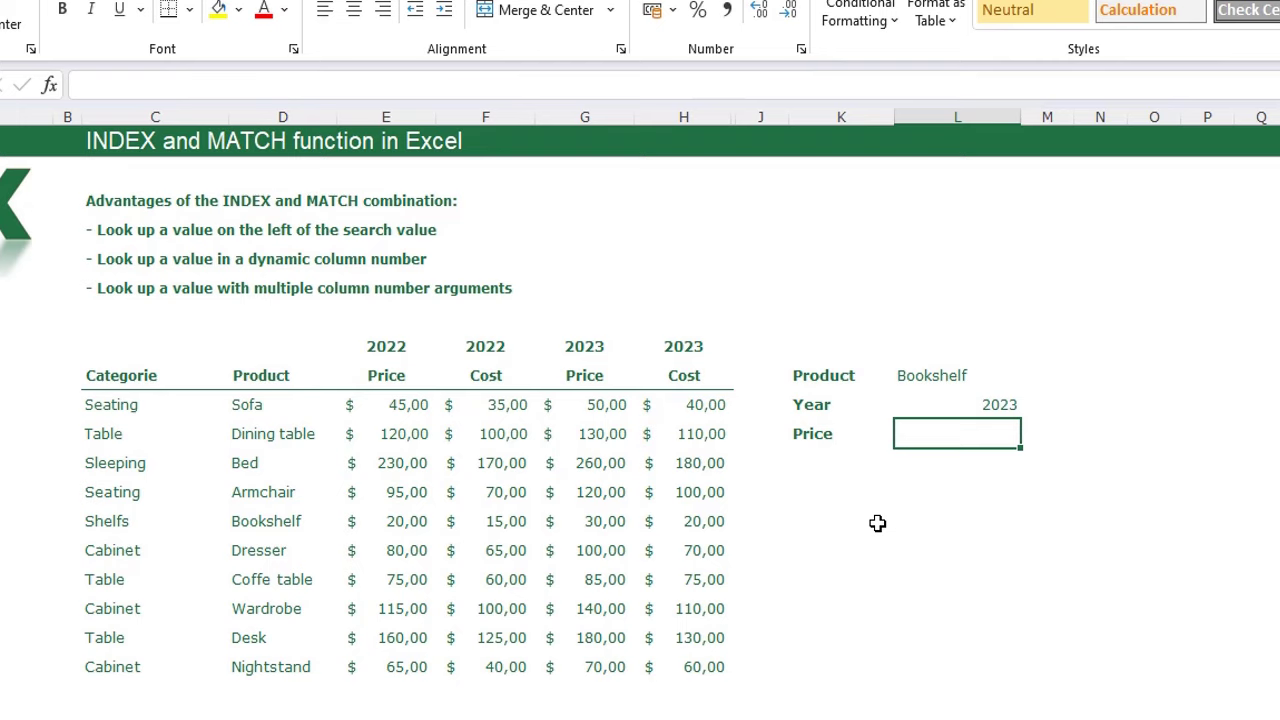
# Type =INDEX(E10:H19;MATCH(L9;D10:D19;0); in the Price cell for Bookshelf's row
pyautogui.write('=')
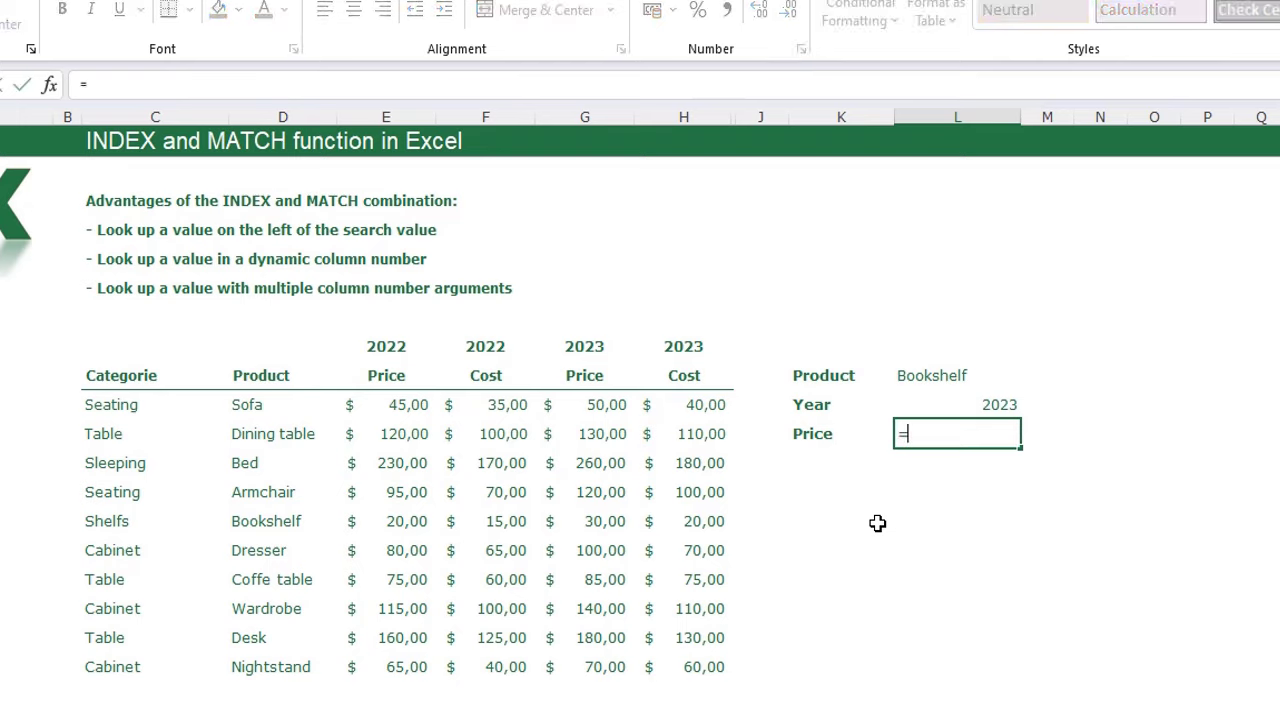
pyautogui.write('INDEX(')
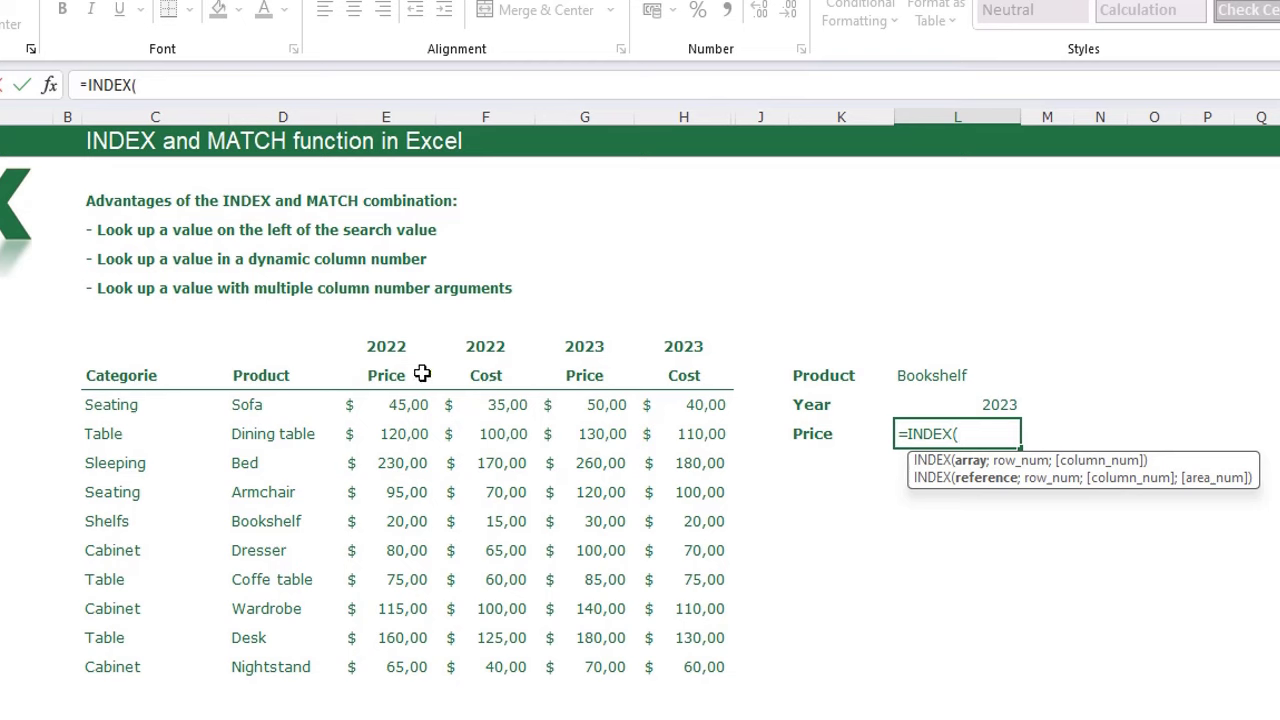
pyautogui.moveTo(366, 404); pyautogui.dragTo(677, 657)
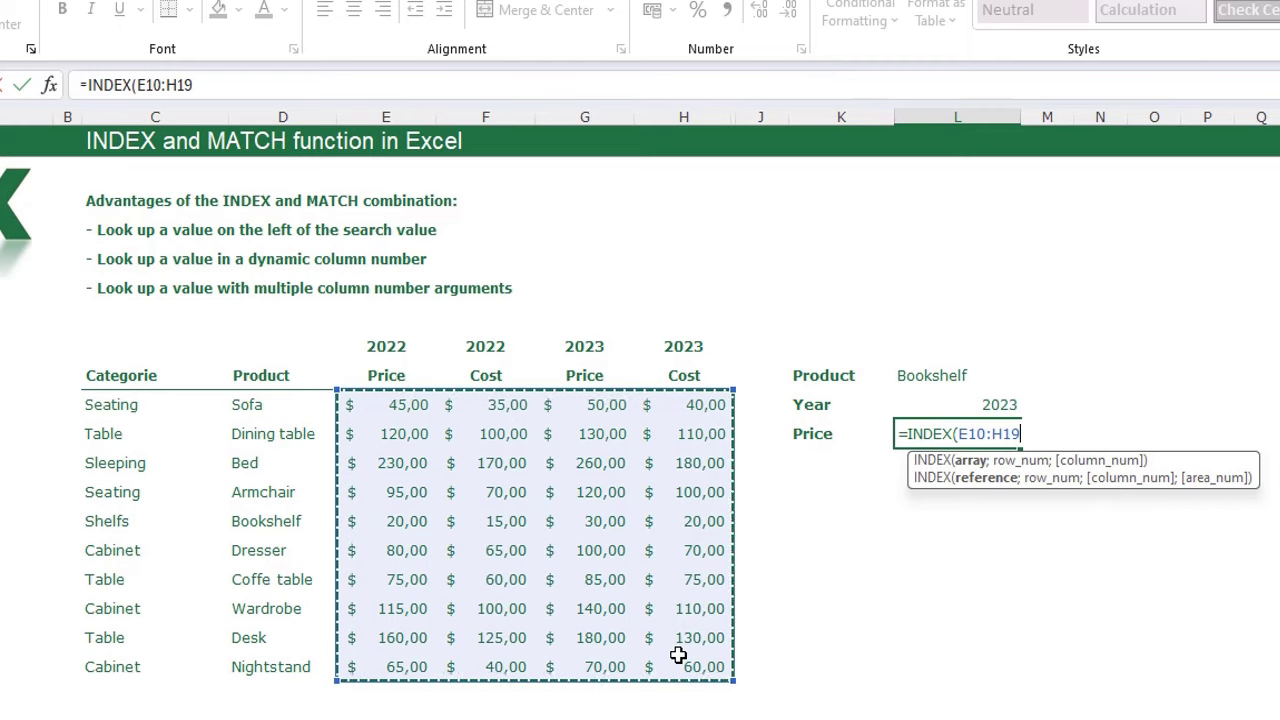
pyautogui.write(';MATCH(')
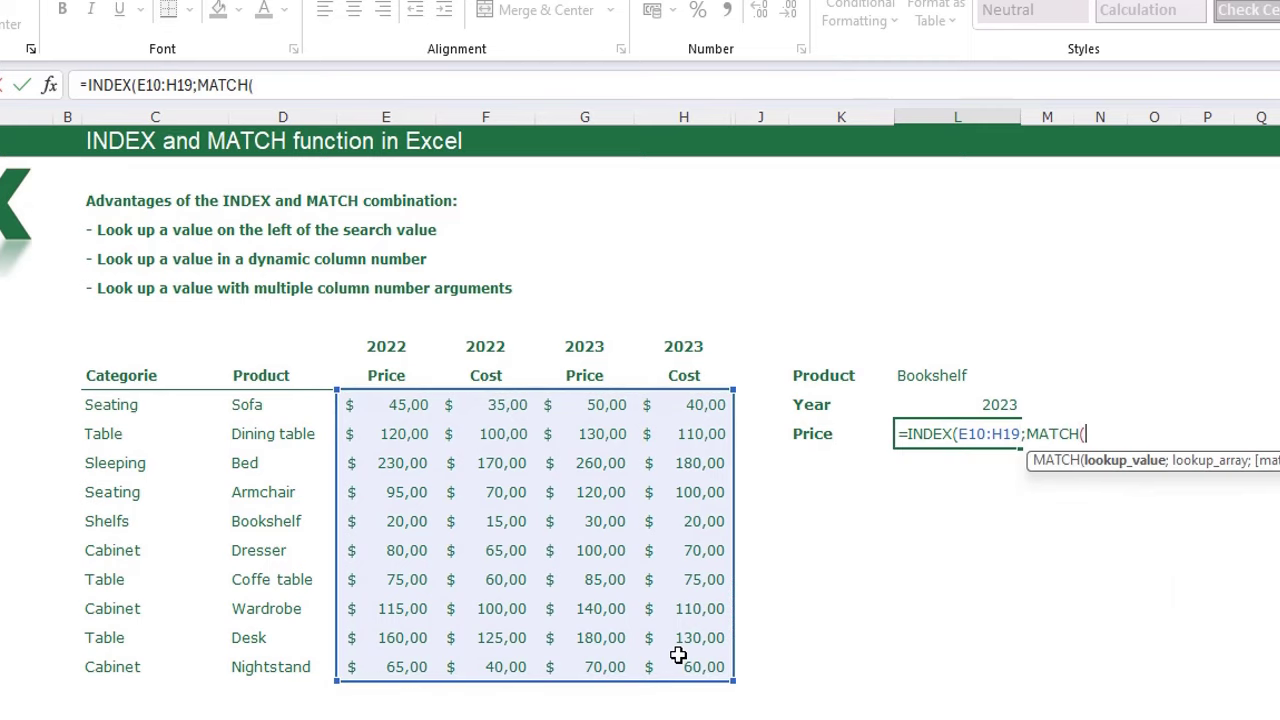
pyautogui.click(957, 374)
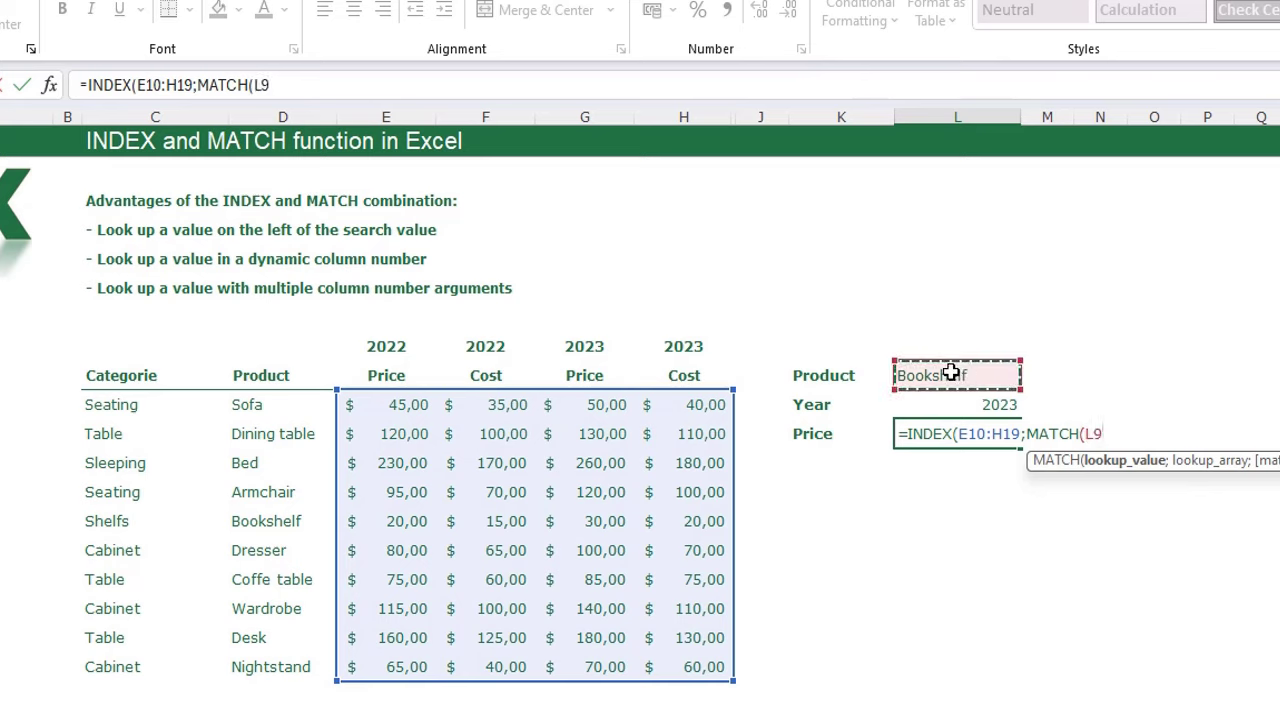
pyautogui.write(';')
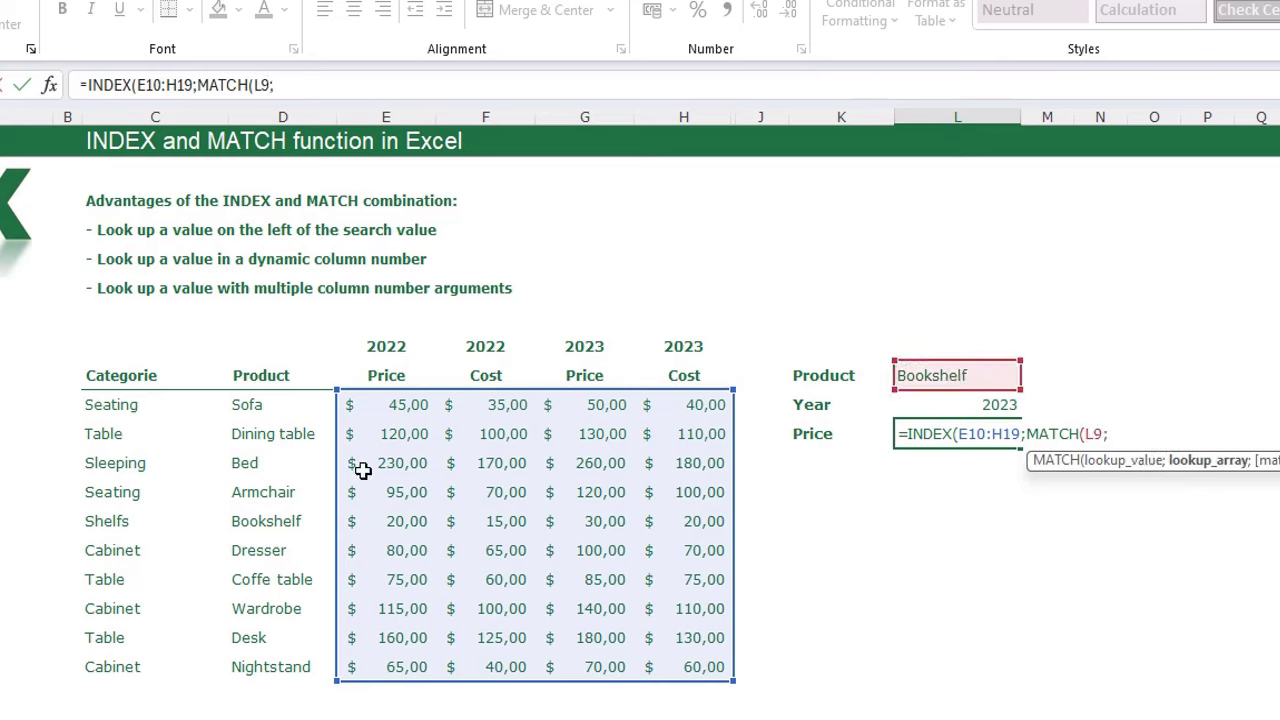
pyautogui.moveTo(264, 402); pyautogui.dragTo(280, 668)
pyautogui.write(';')
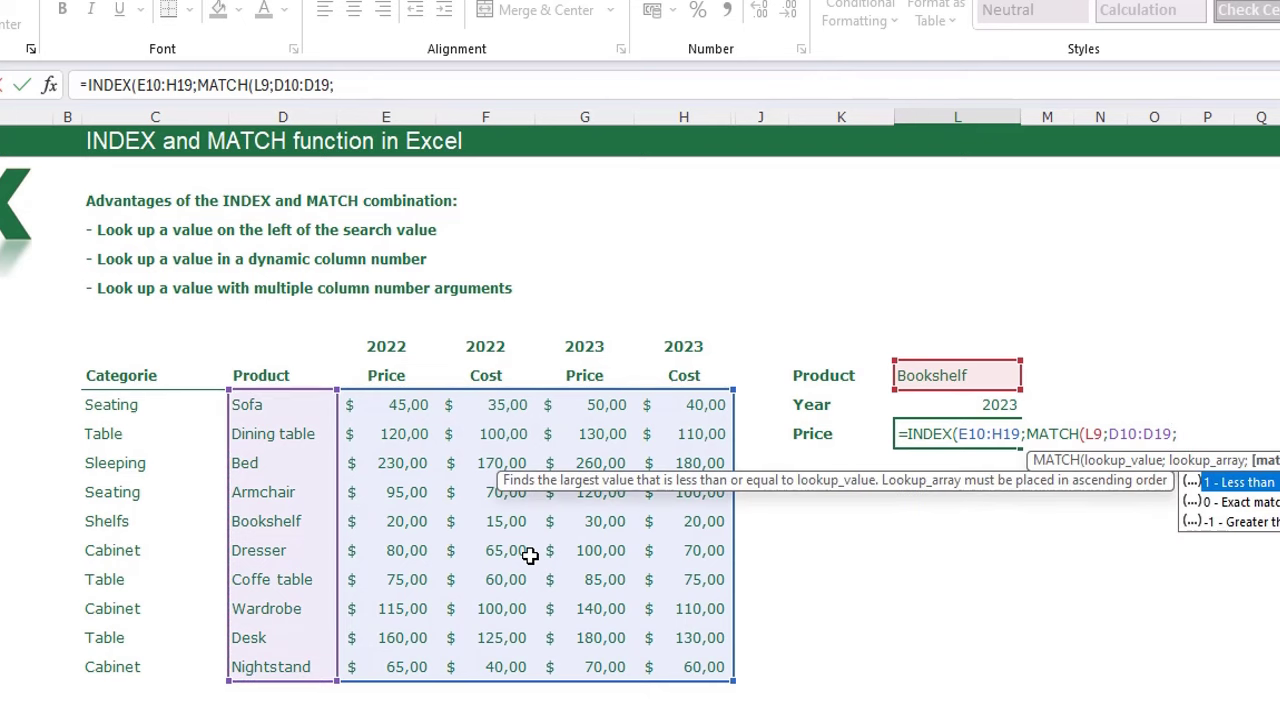
pyautogui.write('0)')
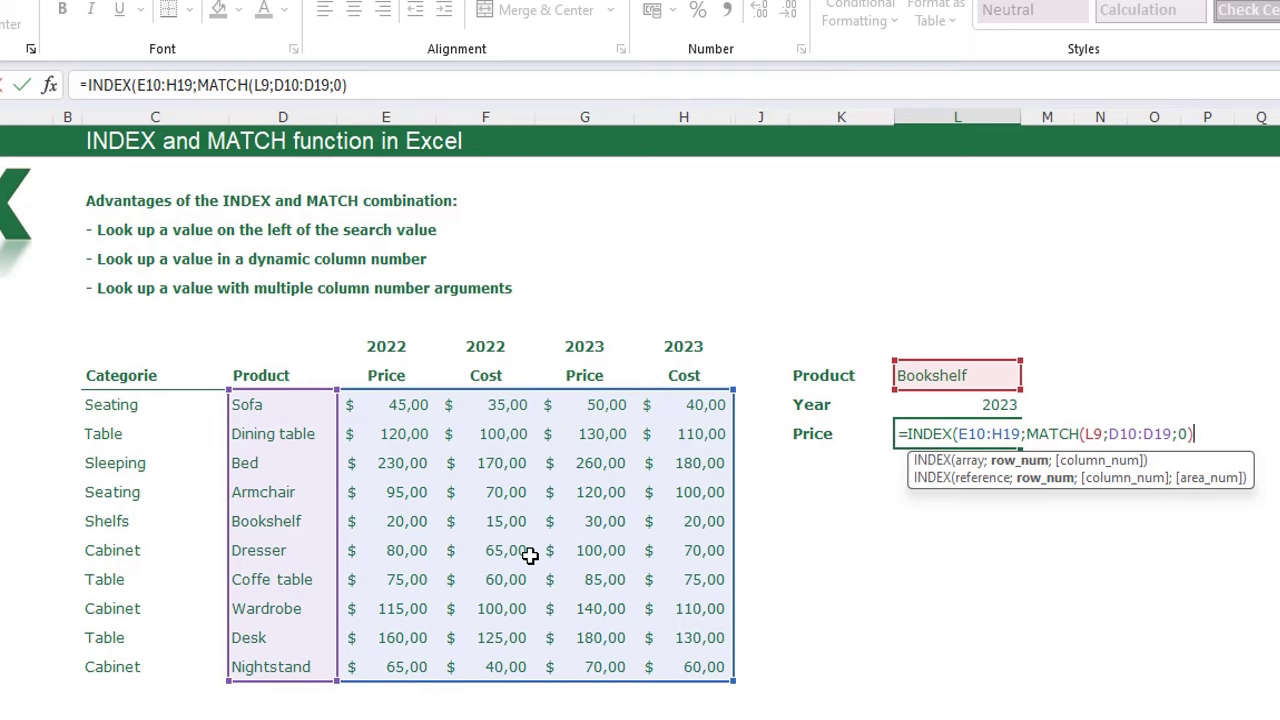
pyautogui.write(';')
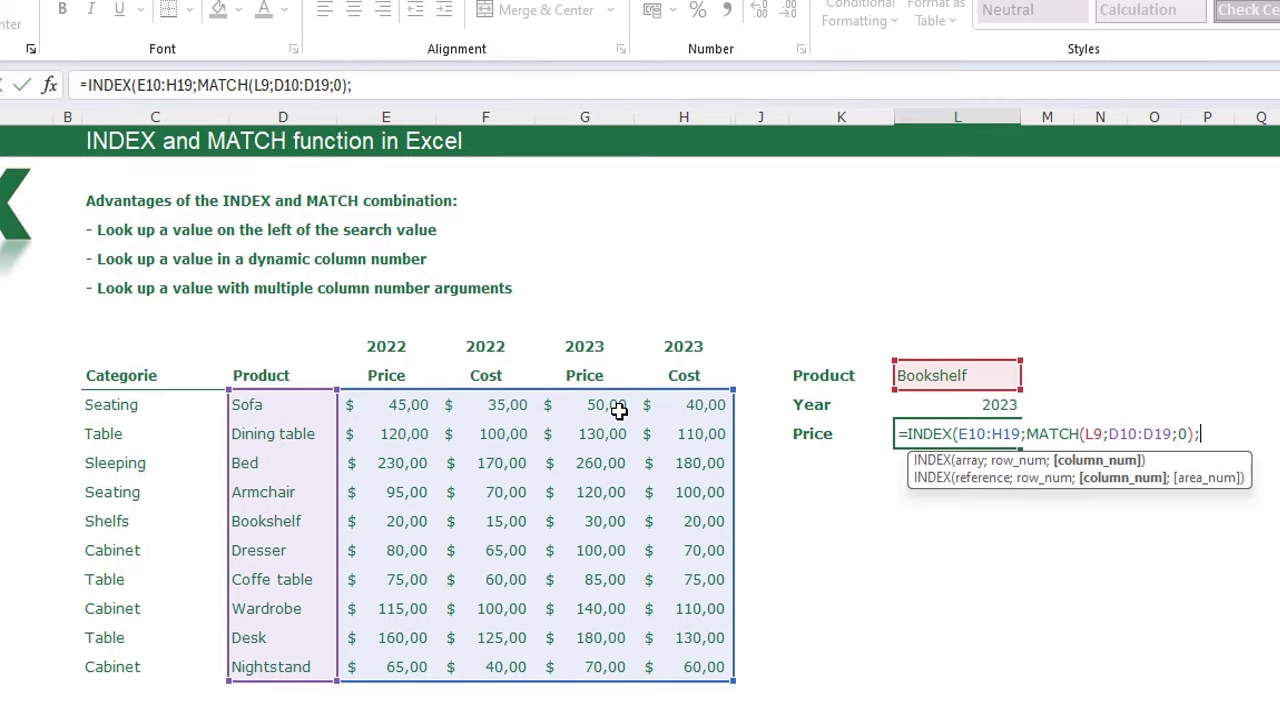
# Complete the formula with MATCH(L10&K11;E8:H8&E9:H9;0), returning $30,00
pyautogui.write('MATCH')
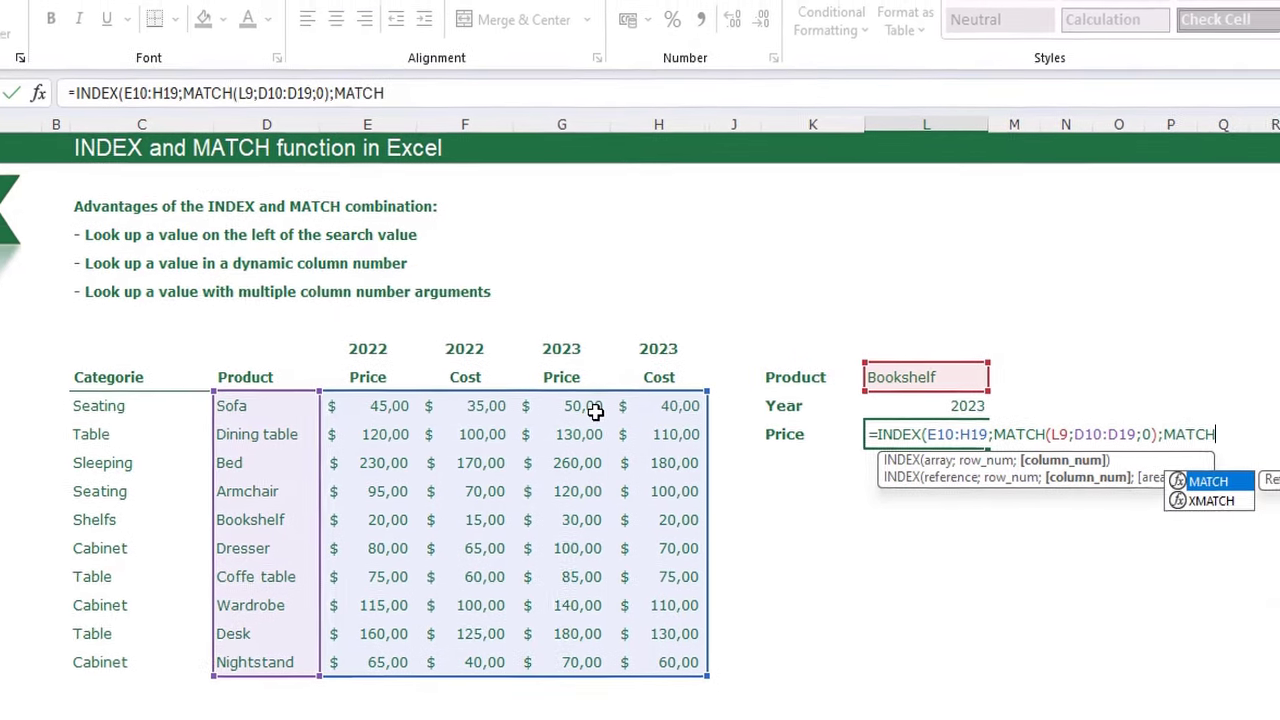
pyautogui.write('(')
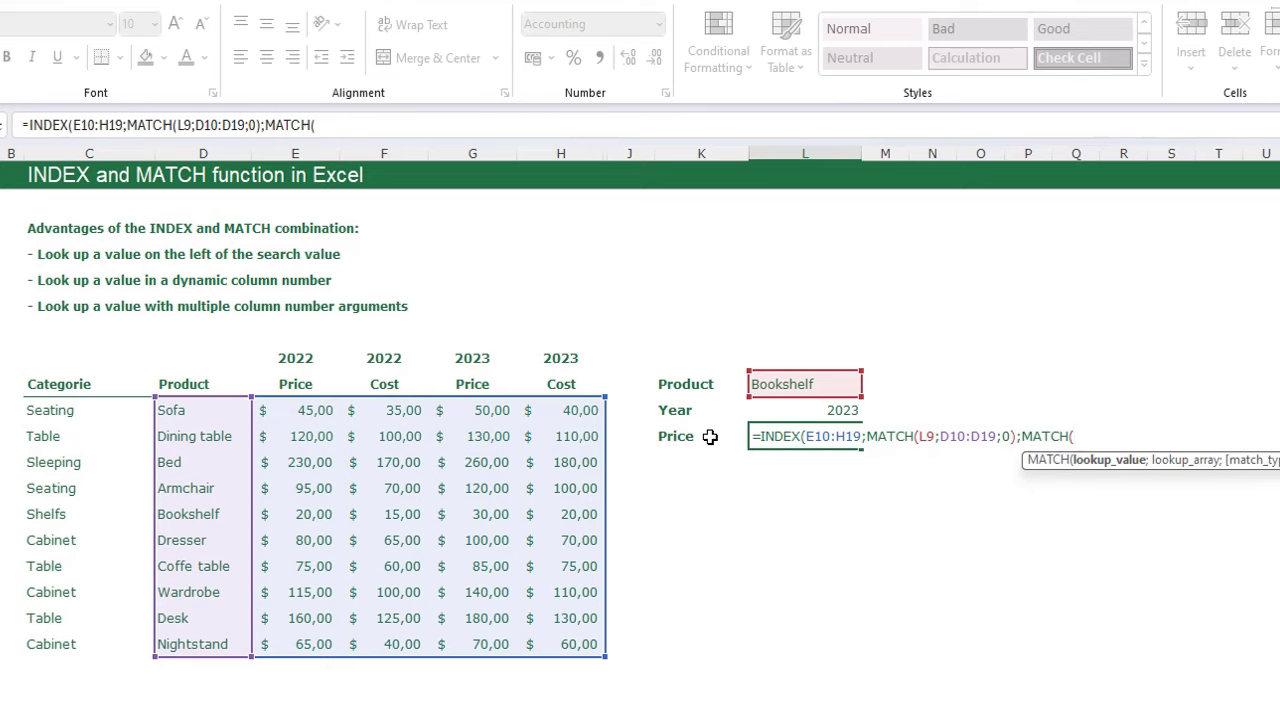
pyautogui.click(808, 410)
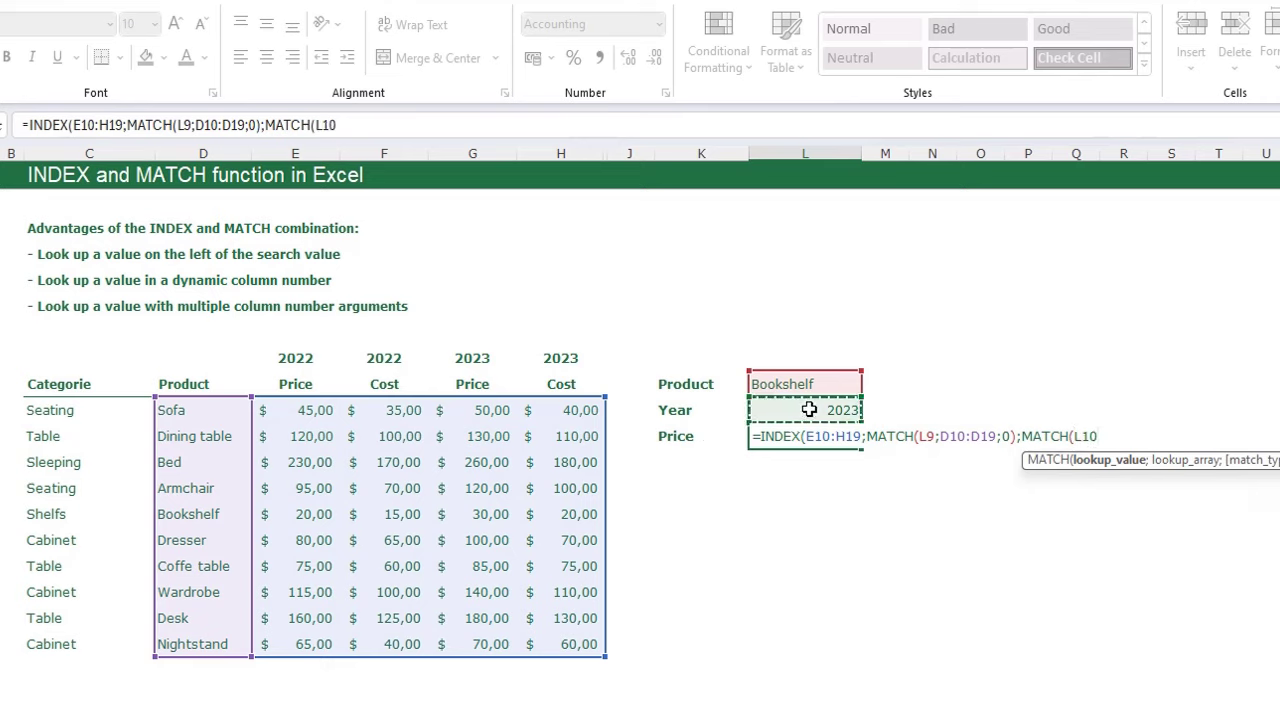
pyautogui.write('&')
pyautogui.click(675, 437)
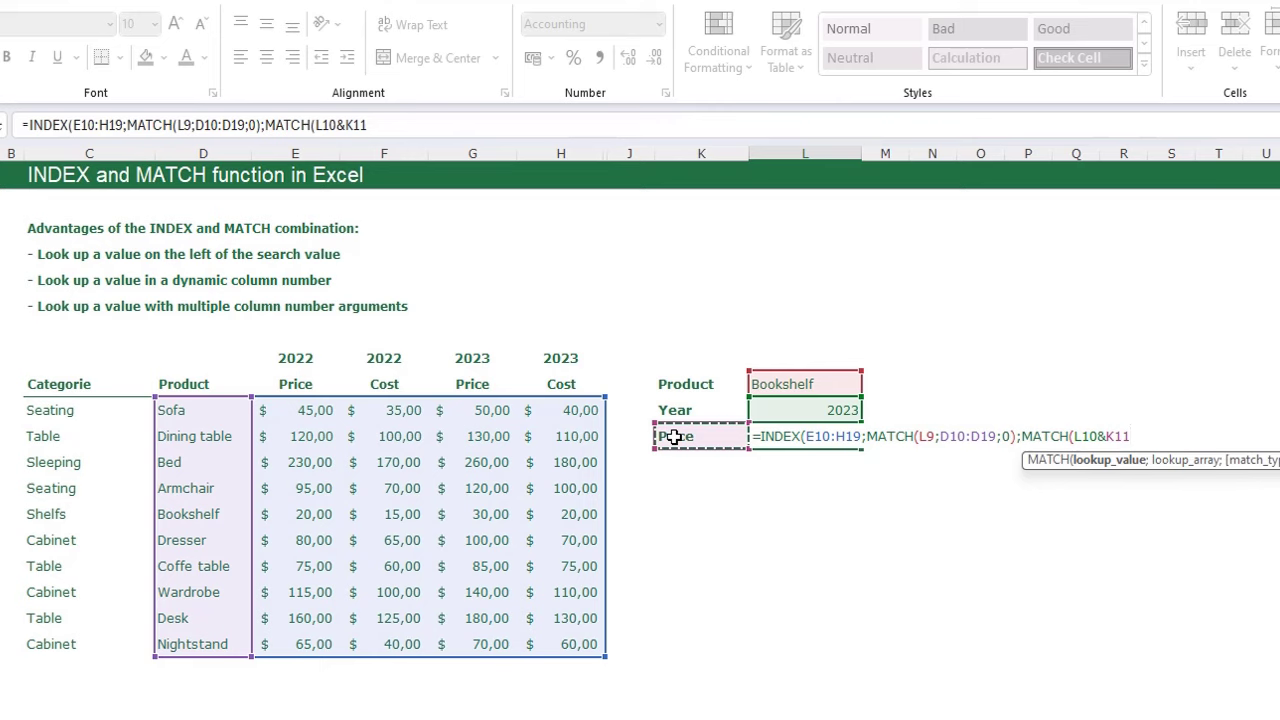
pyautogui.write(';')
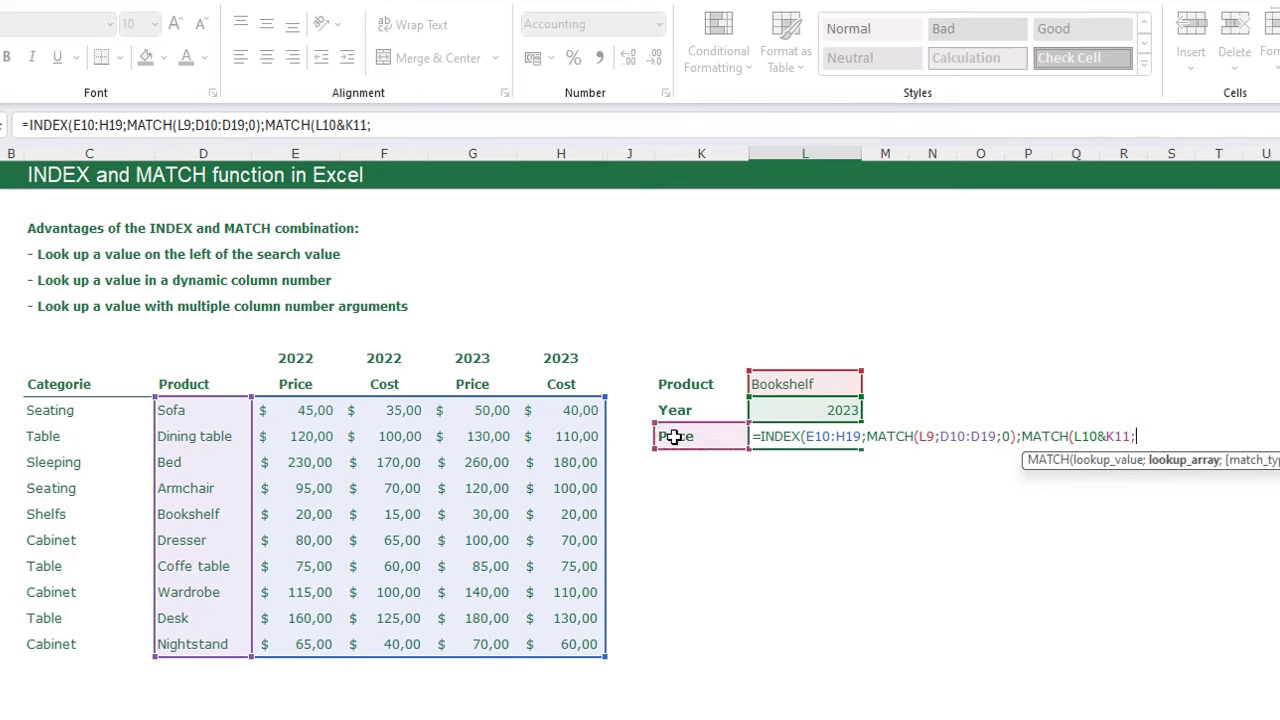
pyautogui.moveTo(280, 357); pyautogui.dragTo(566, 385)
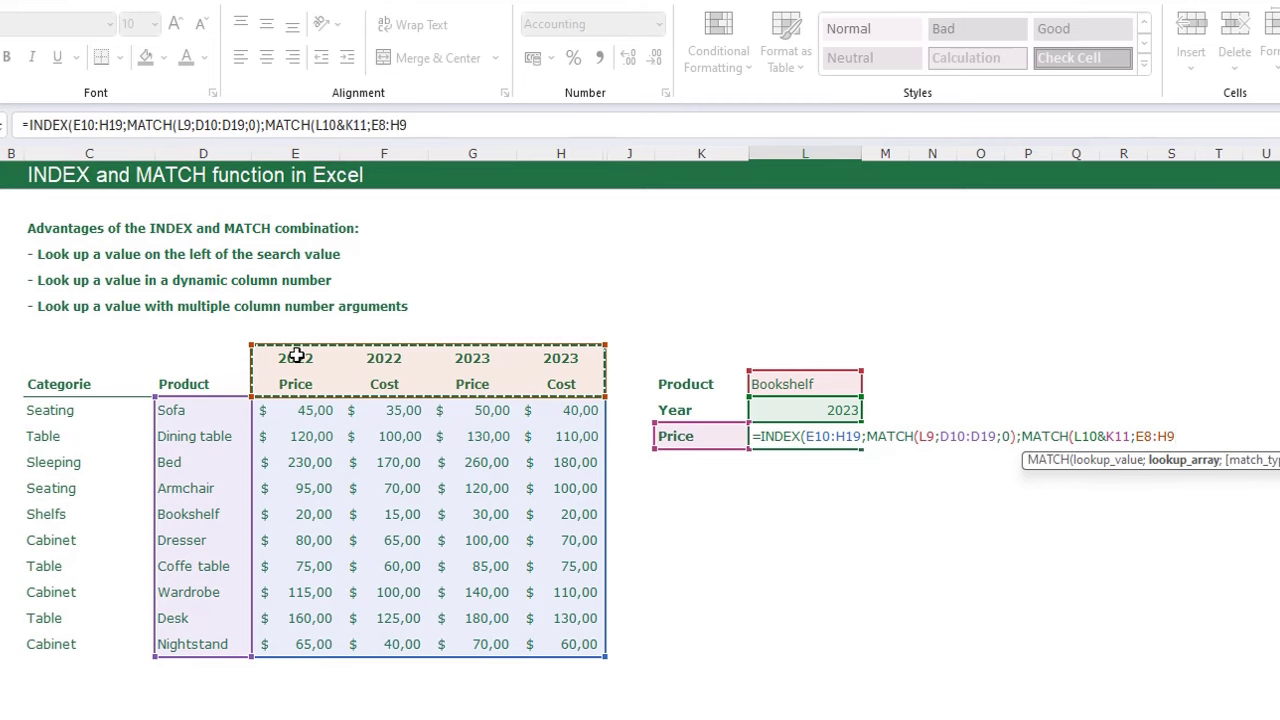
pyautogui.moveTo(310, 357); pyautogui.dragTo(552, 357)
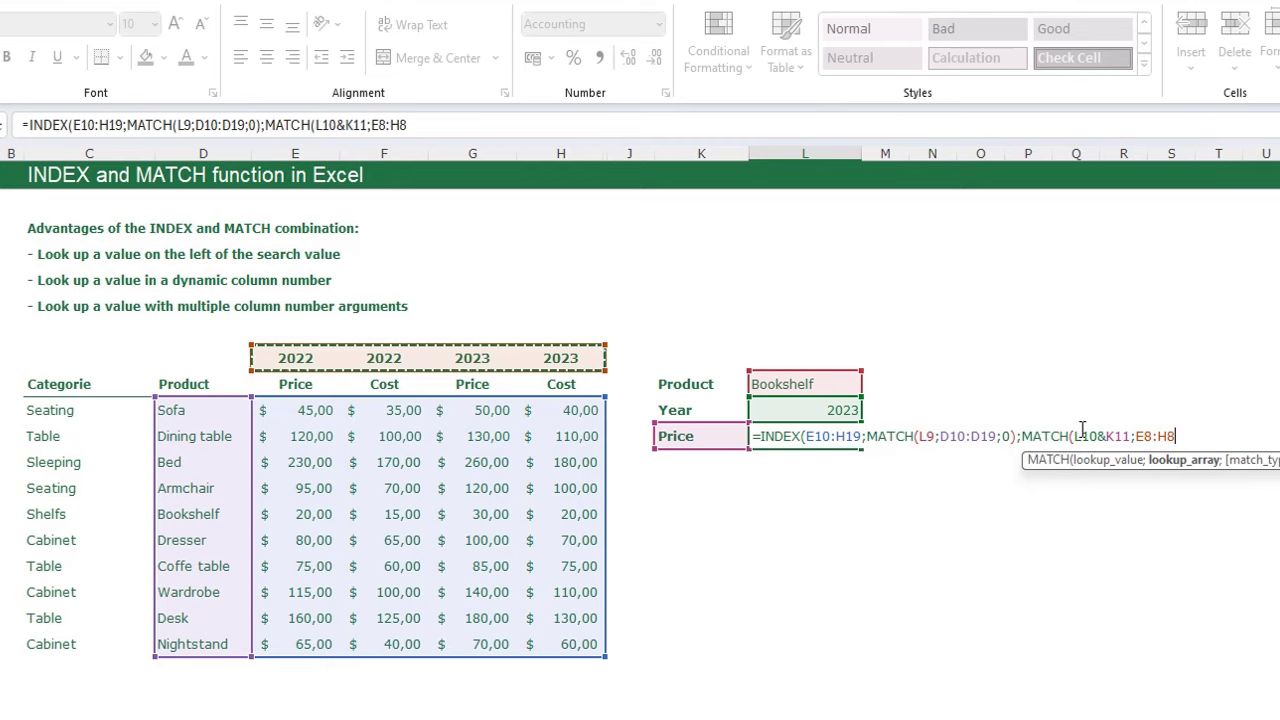
pyautogui.write('&')
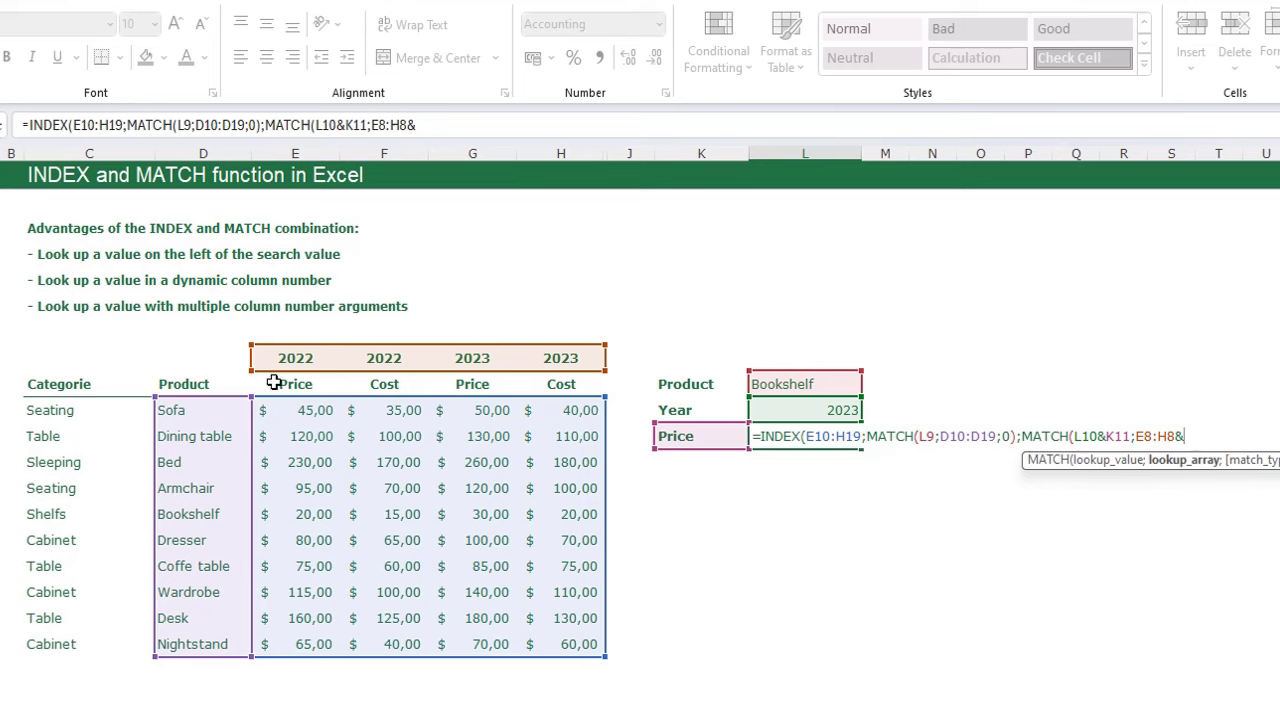
pyautogui.moveTo(274, 380); pyautogui.dragTo(556, 381)
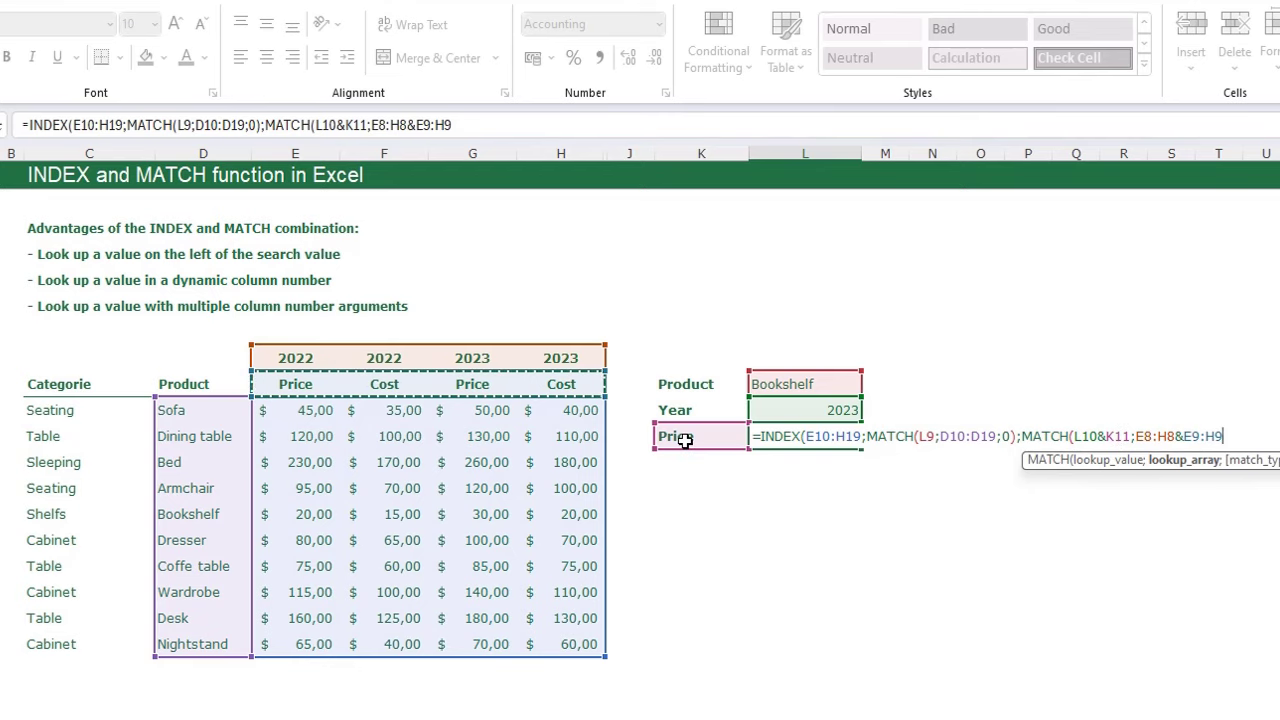
pyautogui.write(';')
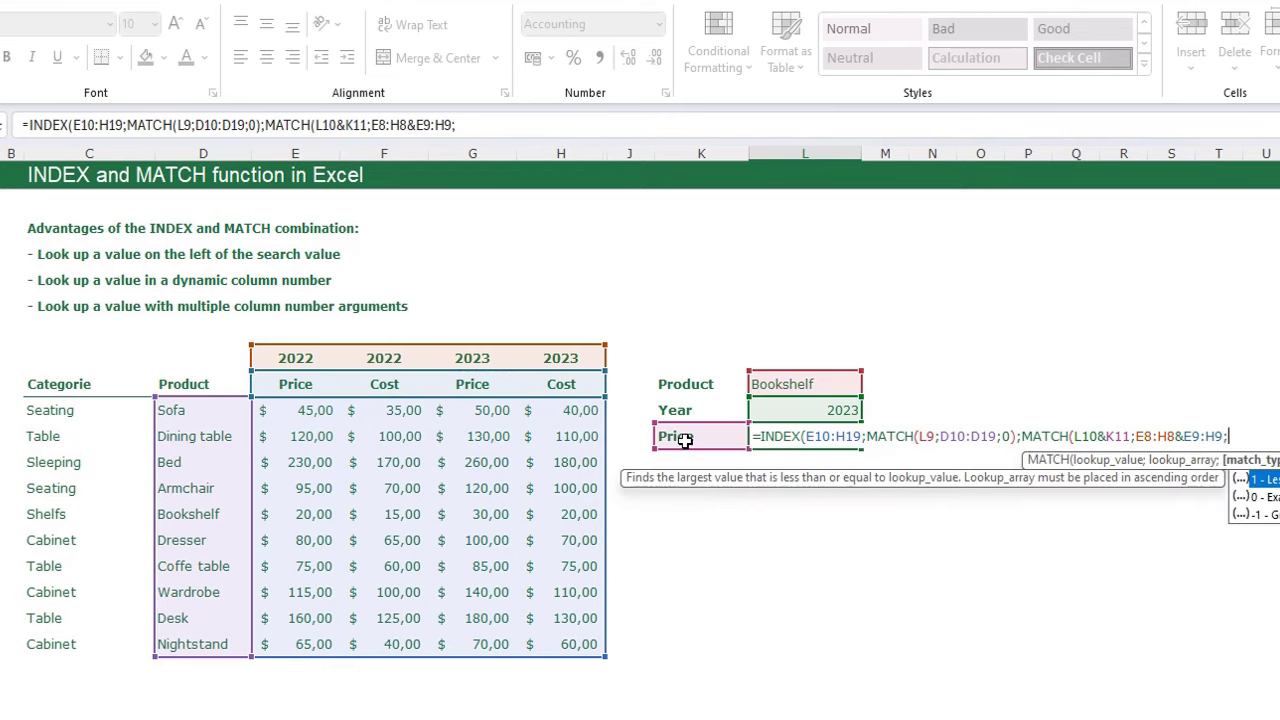
pyautogui.write('0)')
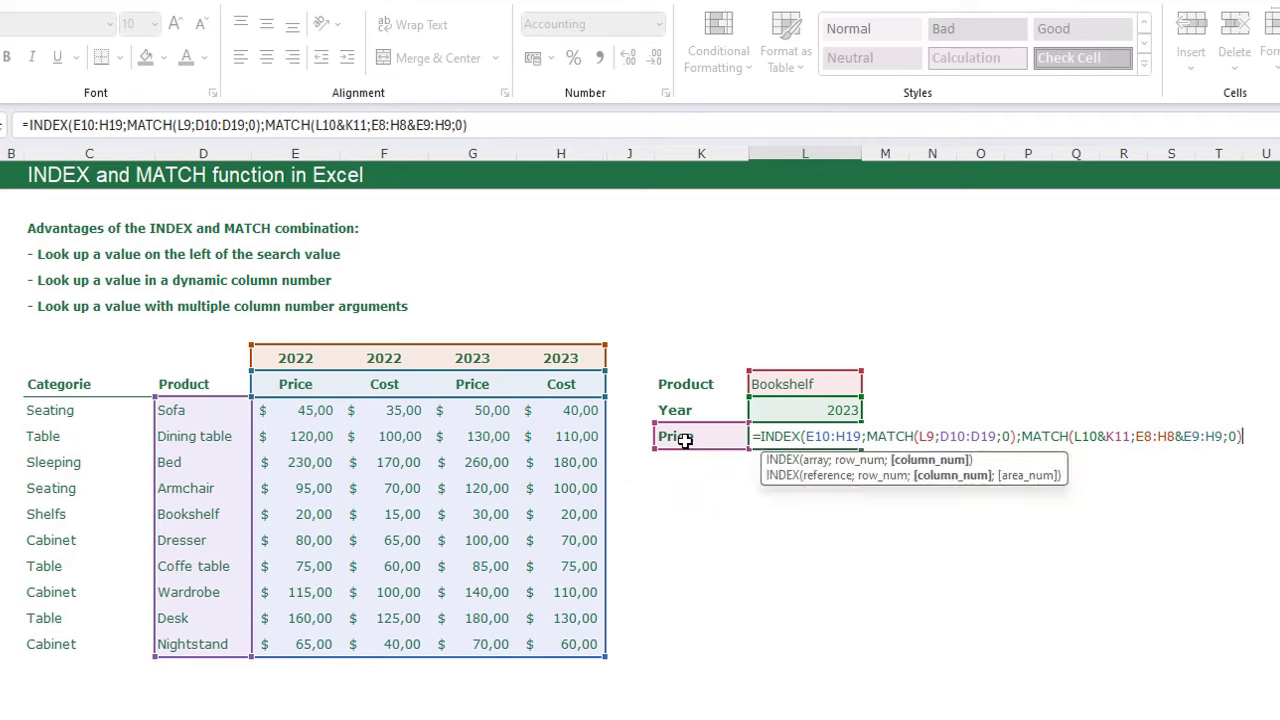
pyautogui.write(')')
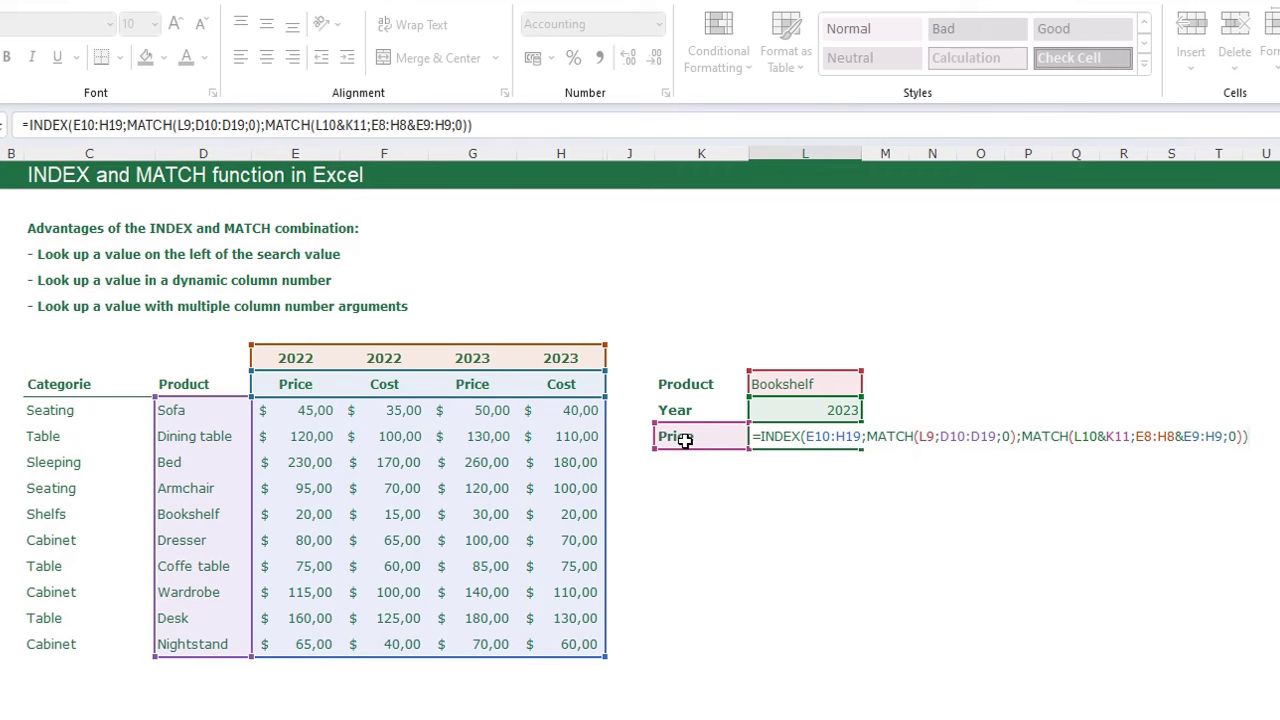
pyautogui.press('Return')
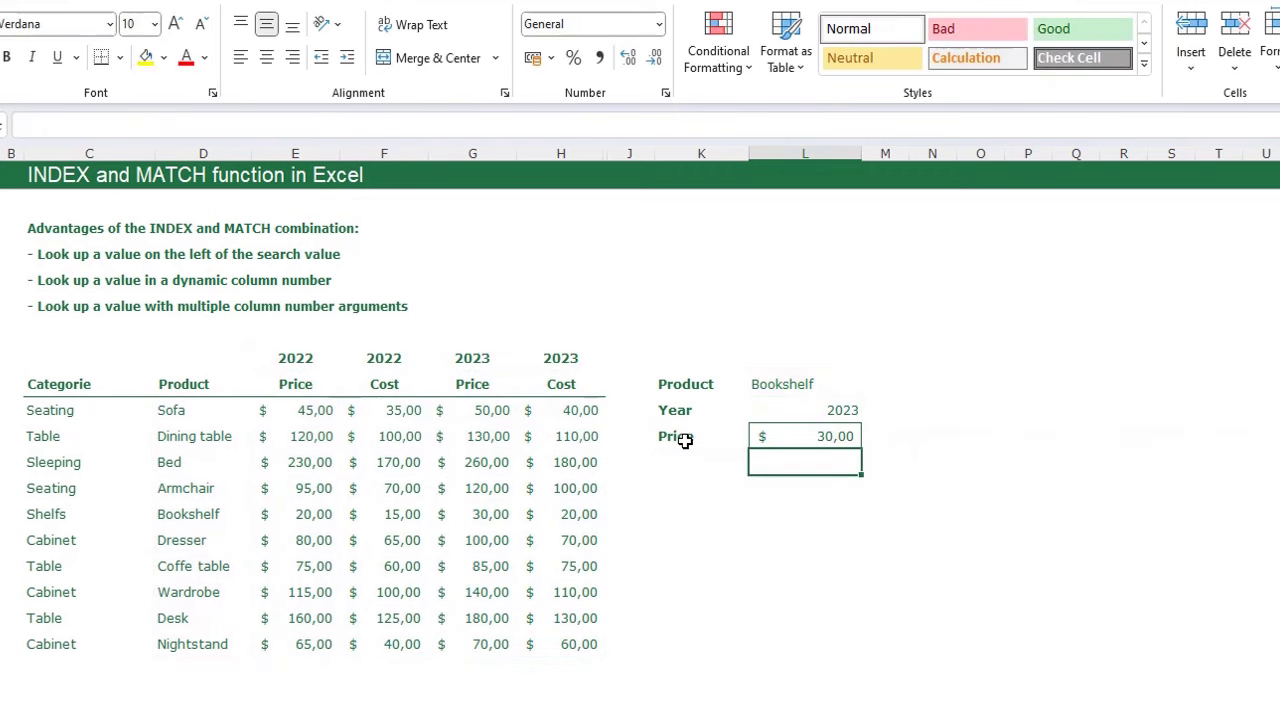
# Change the year in L10 from 2023 to 2022
pyautogui.click(813, 405)
pyautogui.press('F2')
pyautogui.press('BackSpace')
pyautogui.write('2')
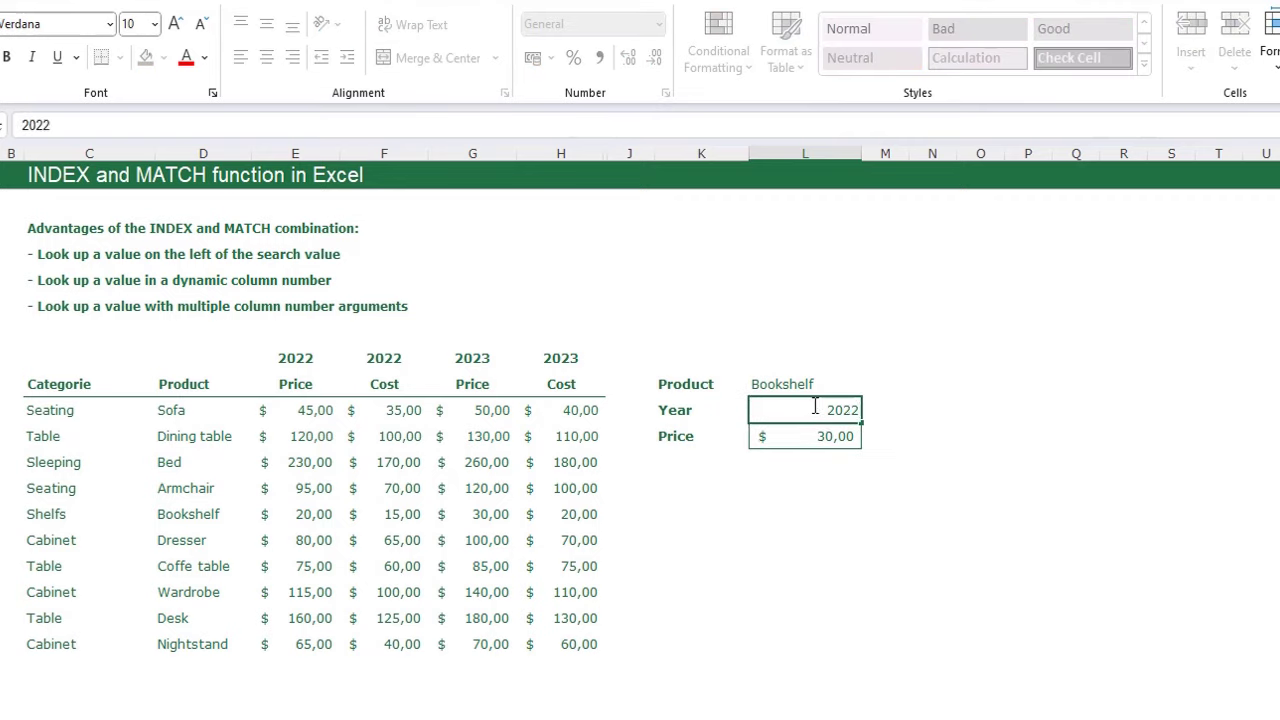
pyautogui.press('Return')
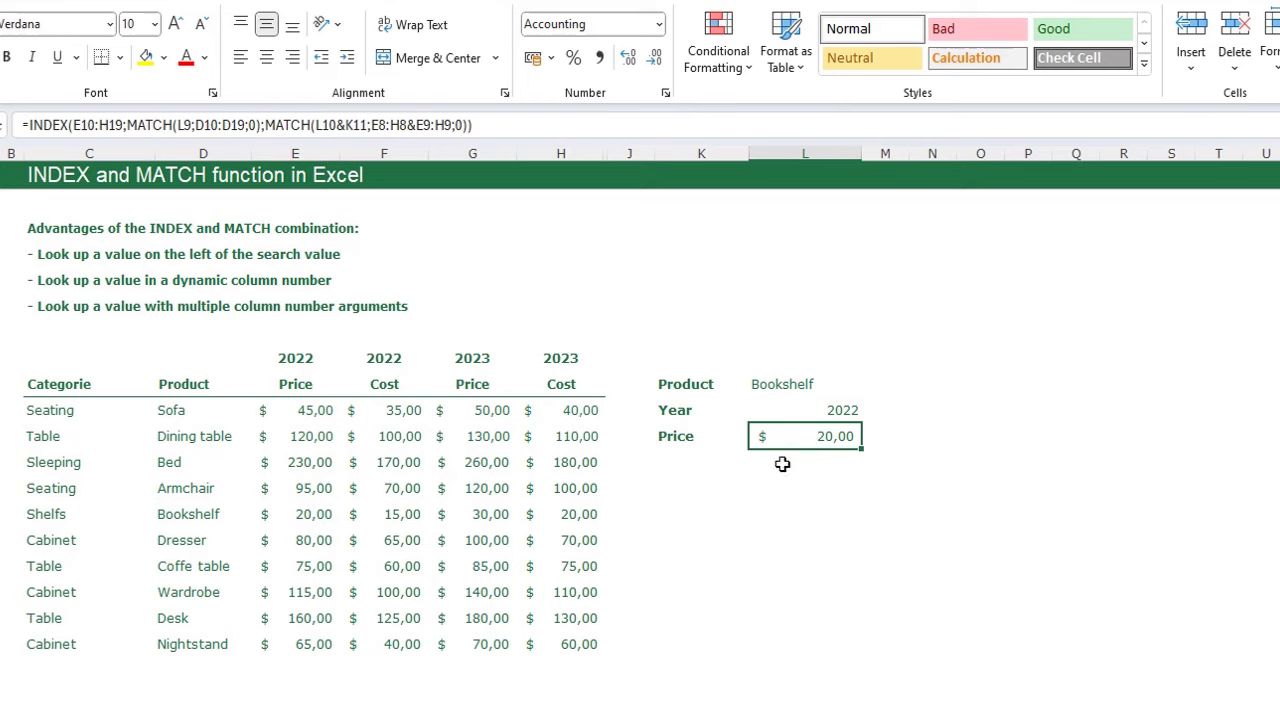
# Rename the K11 label to Cost so the result shows $15,00
pyautogui.click(692, 440)
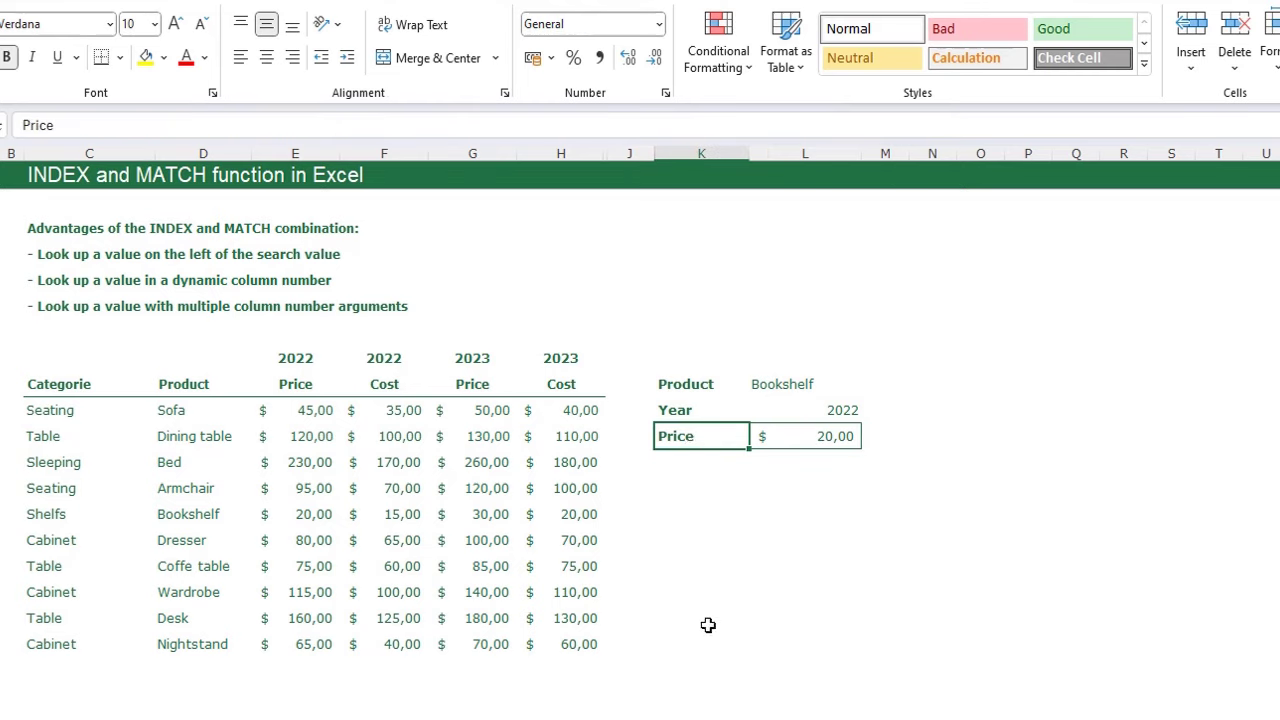
pyautogui.write('Cost')
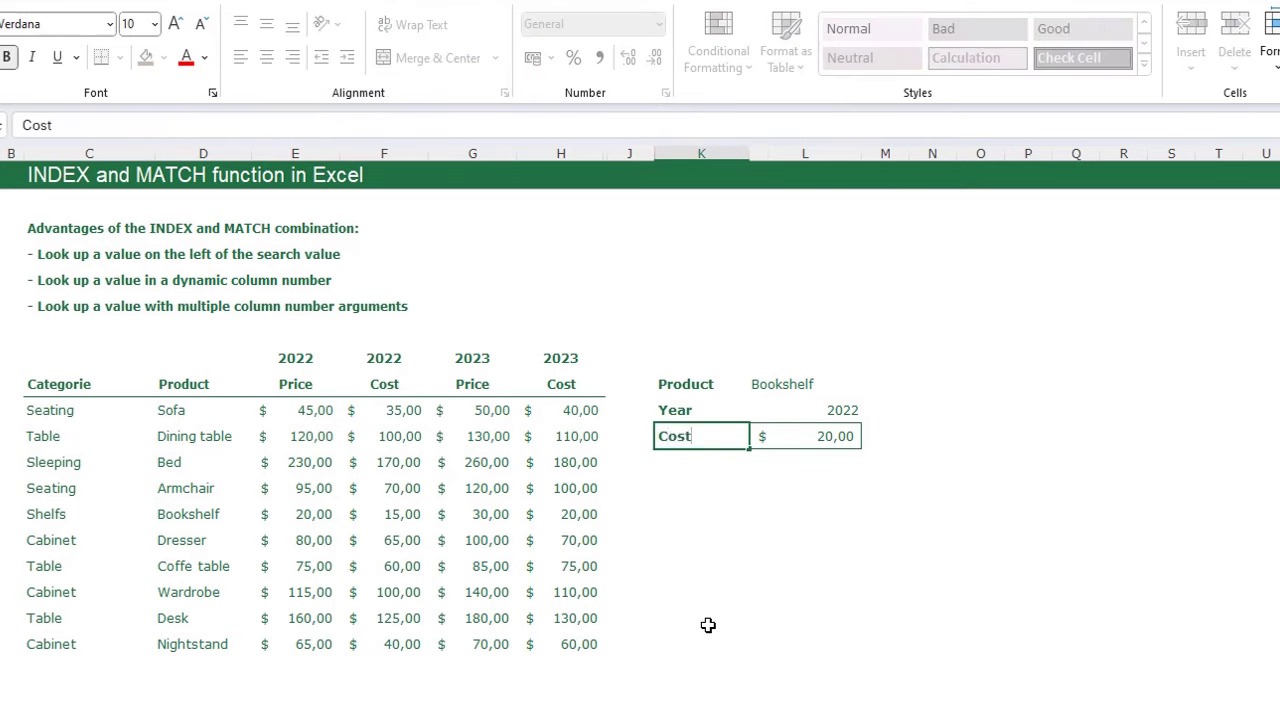
pyautogui.press('Return')
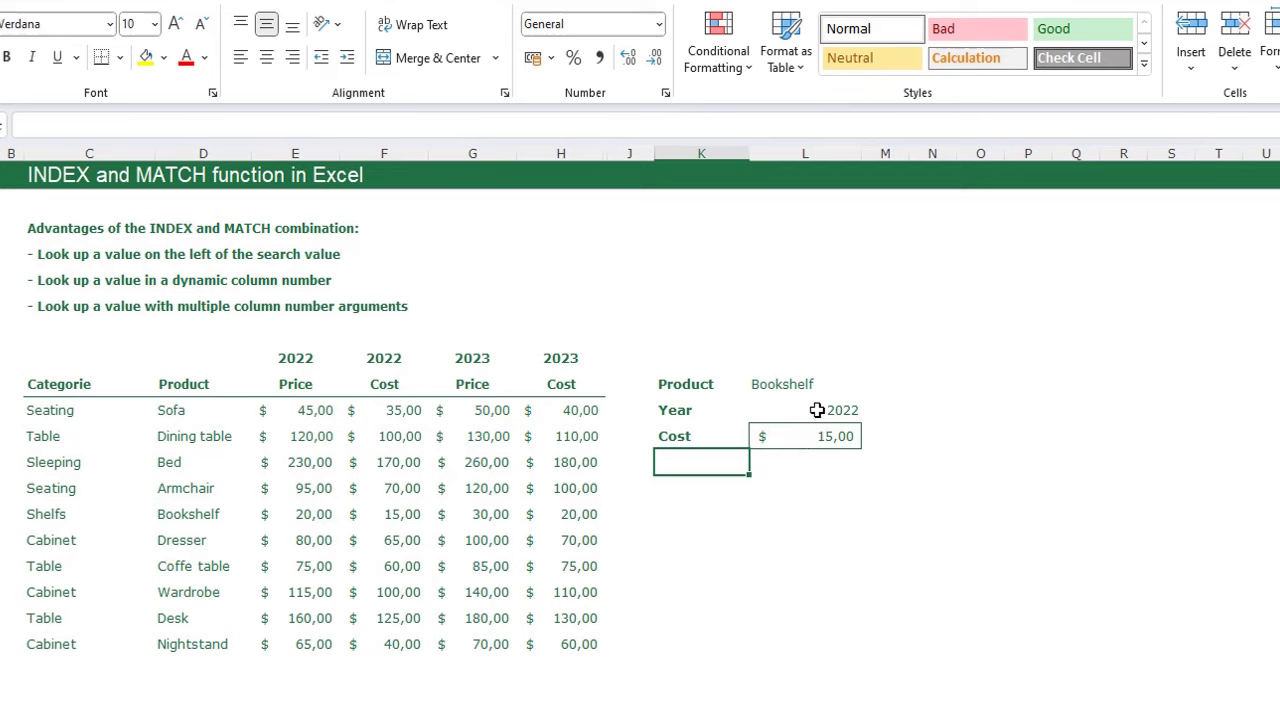